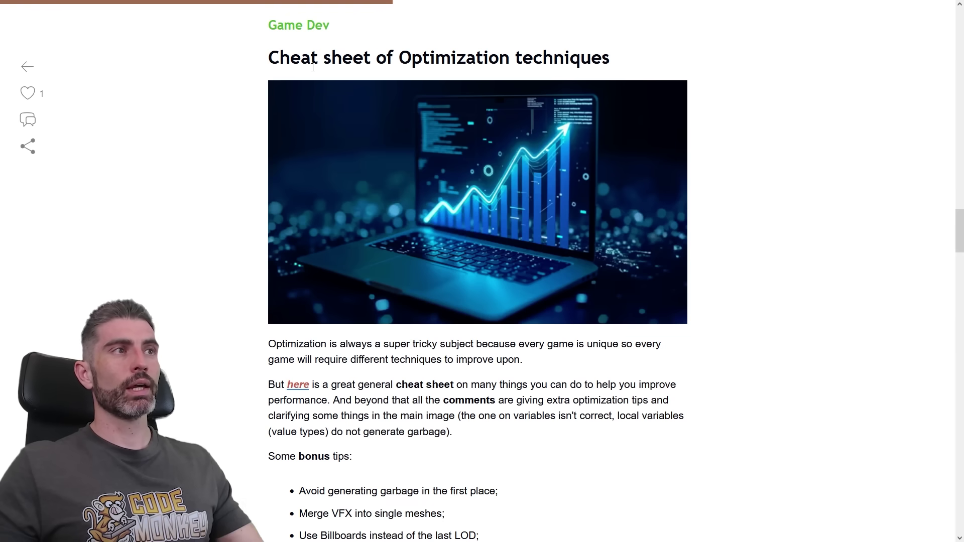
Read the optimization cheat sheet article's introduction and the Profiler tip in the text extracted in ChatGPT.
{"action": "left_click_drag", "start_coordinate": [286, 61], "coordinate": [552, 68]}
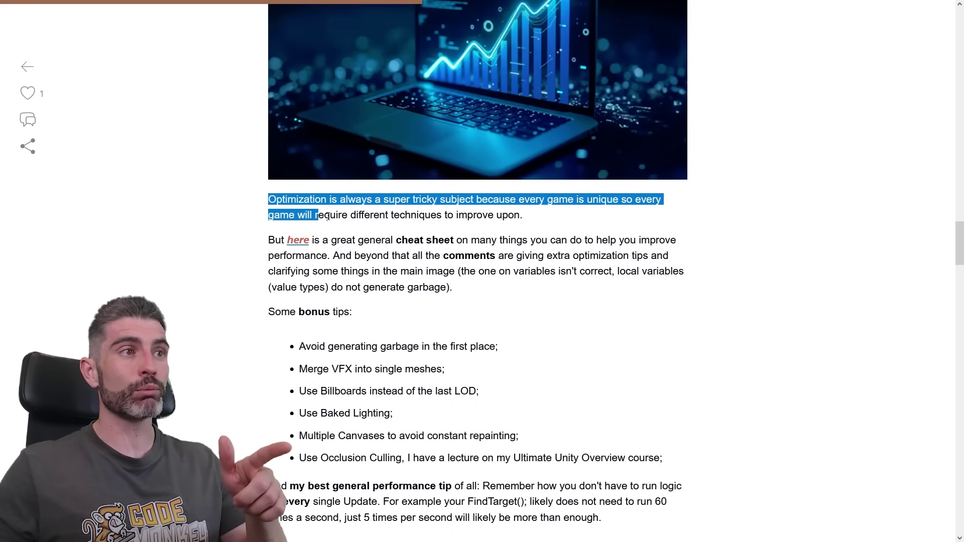
{"action": "left_click", "coordinate": [271, 242]}
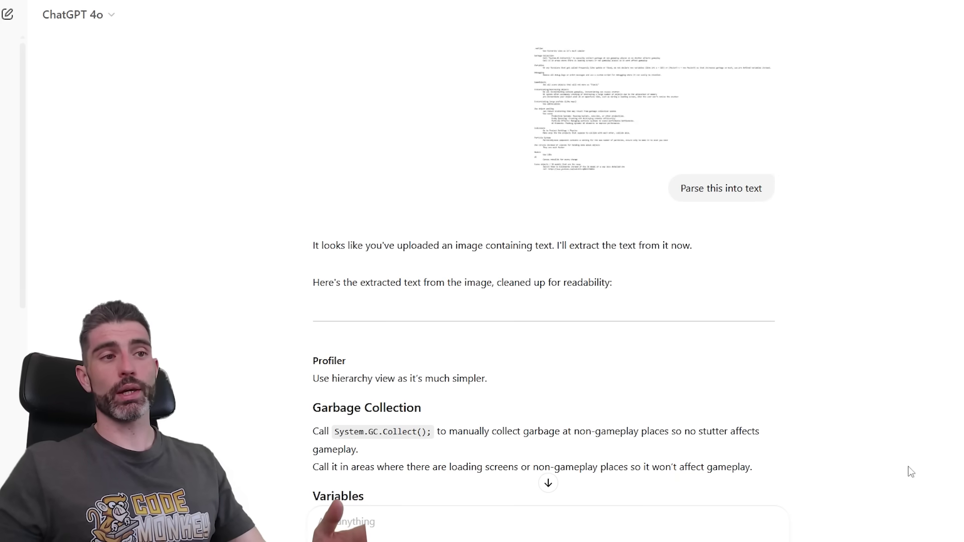
{"action": "scroll", "coordinate": [824, 425], "scroll_direction": "down", "scroll_amount": 1}
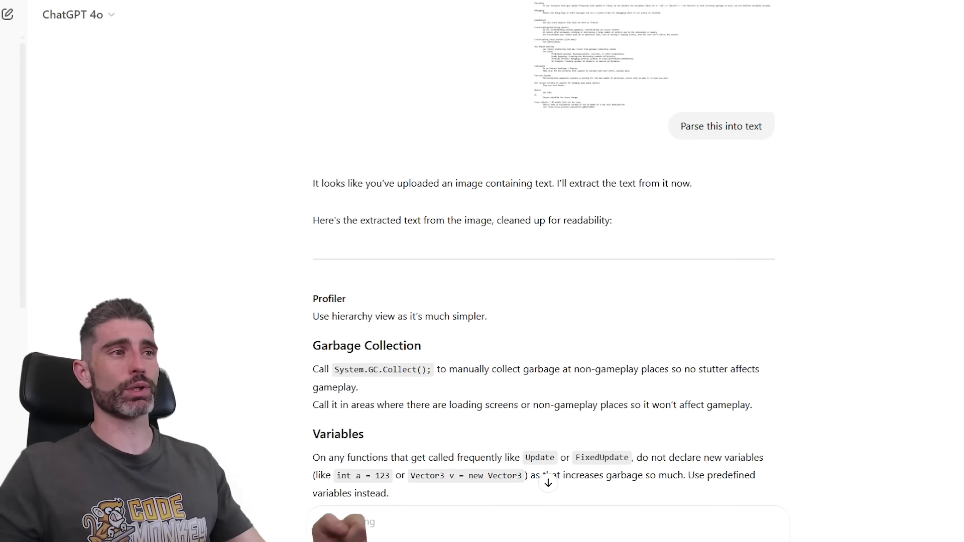
{"action": "scroll", "coordinate": [853, 269], "scroll_direction": "down", "scroll_amount": 1}
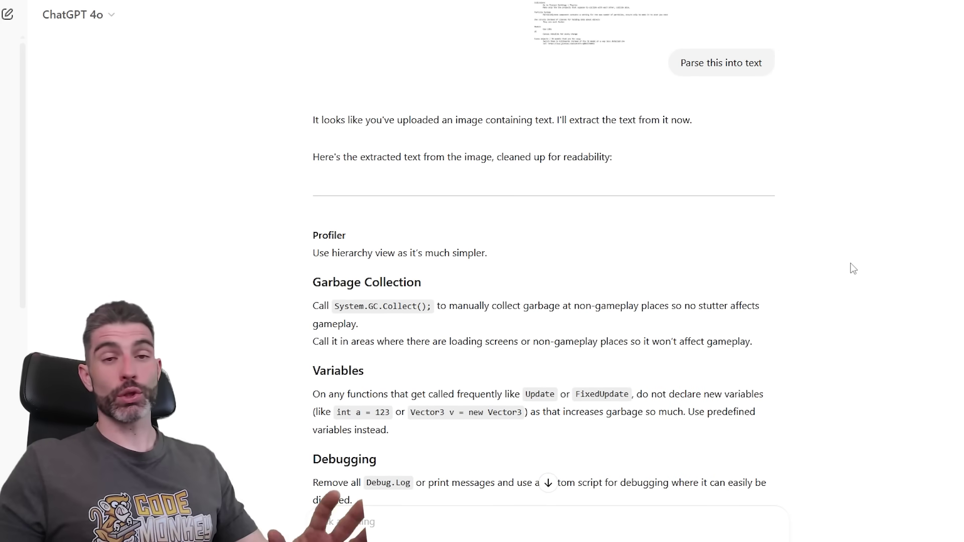
{"action": "double_click", "coordinate": [334, 237]}
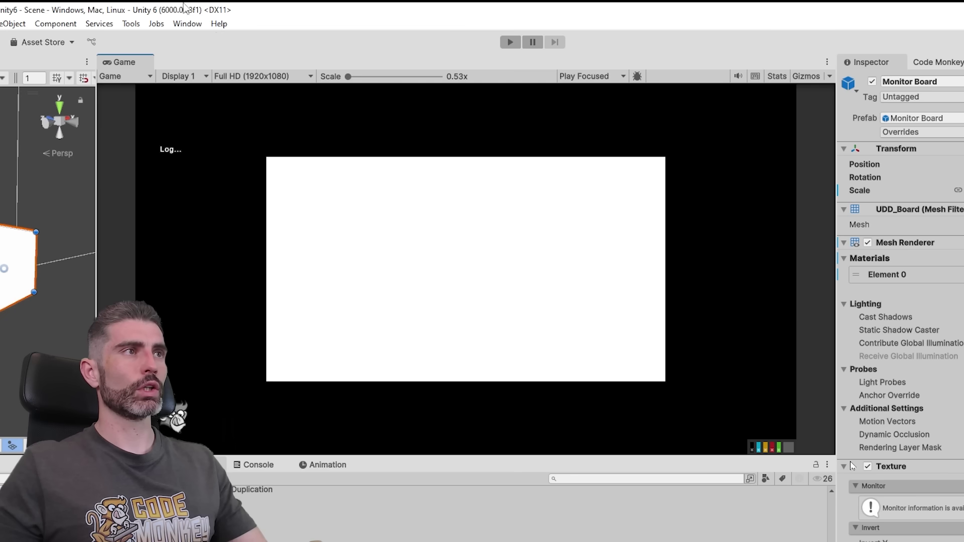
Switch to Unity, open the Profiler, and select a recorded frame in the CPU Usage graph.
{"action": "left_click", "coordinate": [187, 23]}
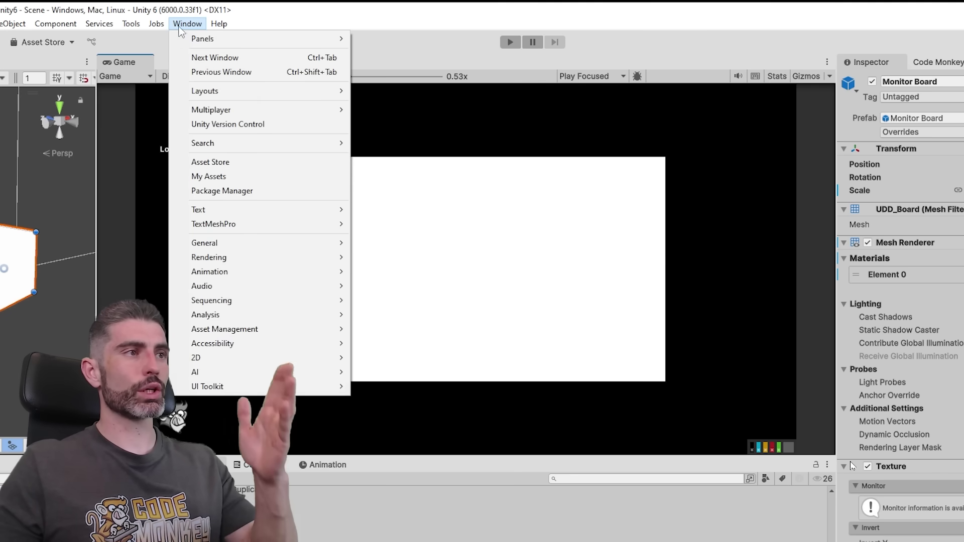
{"action": "mouse_move", "coordinate": [302, 315]}
{"action": "left_click", "coordinate": [412, 317]}
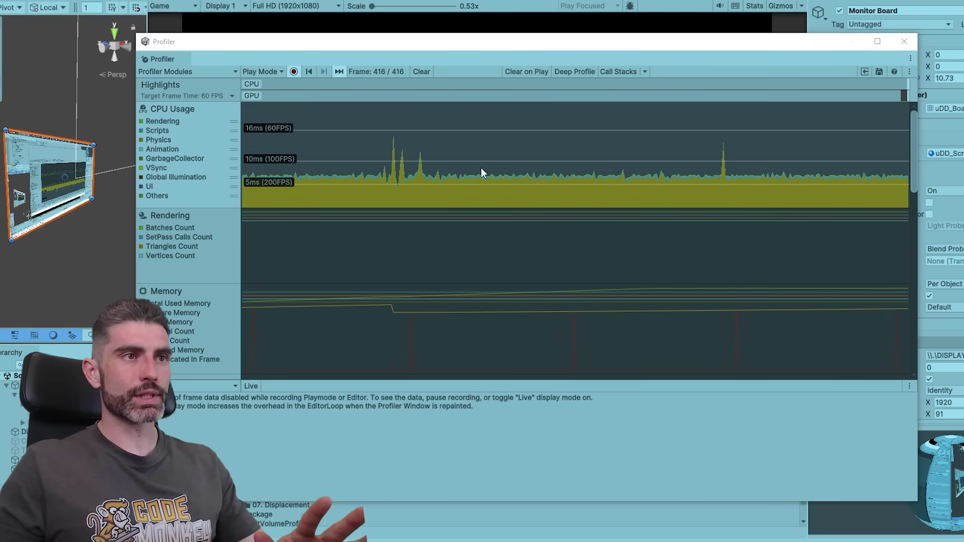
{"action": "left_click_drag", "start_coordinate": [487, 165], "coordinate": [553, 172]}
Compare the Hierarchy and Timeline views of the selected frame's CPU data in the Profiler.
{"action": "left_click", "coordinate": [191, 386]}
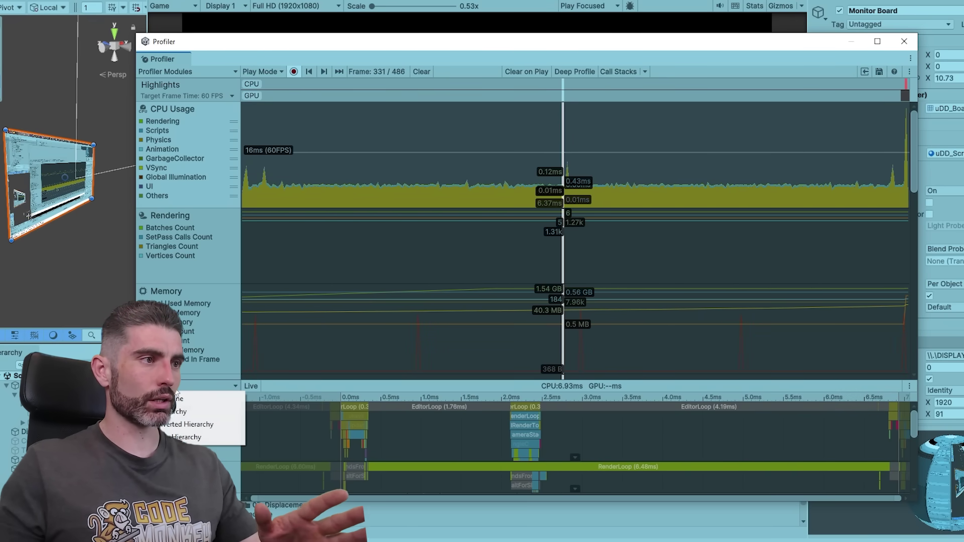
{"action": "left_click", "coordinate": [191, 406]}
{"action": "left_click", "coordinate": [187, 387]}
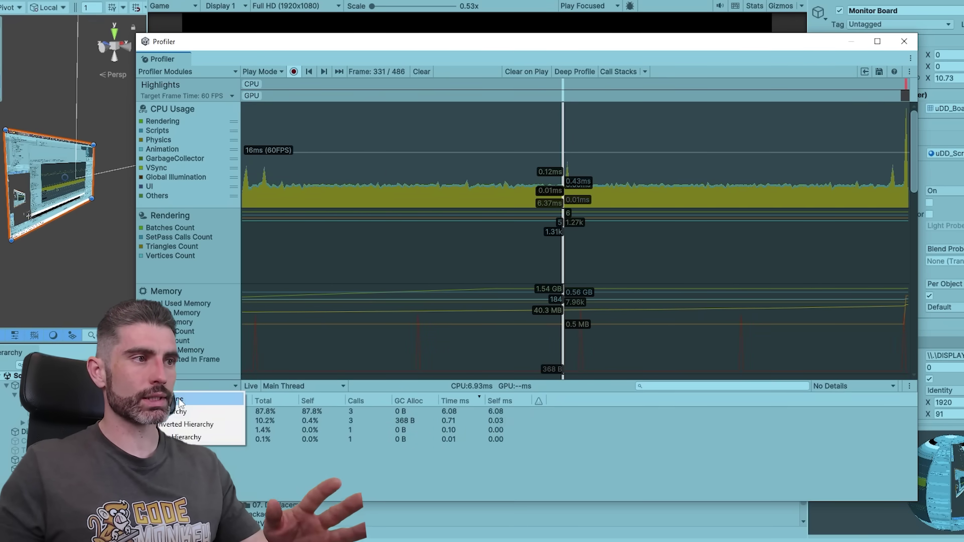
{"action": "left_click", "coordinate": [191, 396]}
{"action": "left_click_drag", "start_coordinate": [338, 433], "coordinate": [441, 433]}
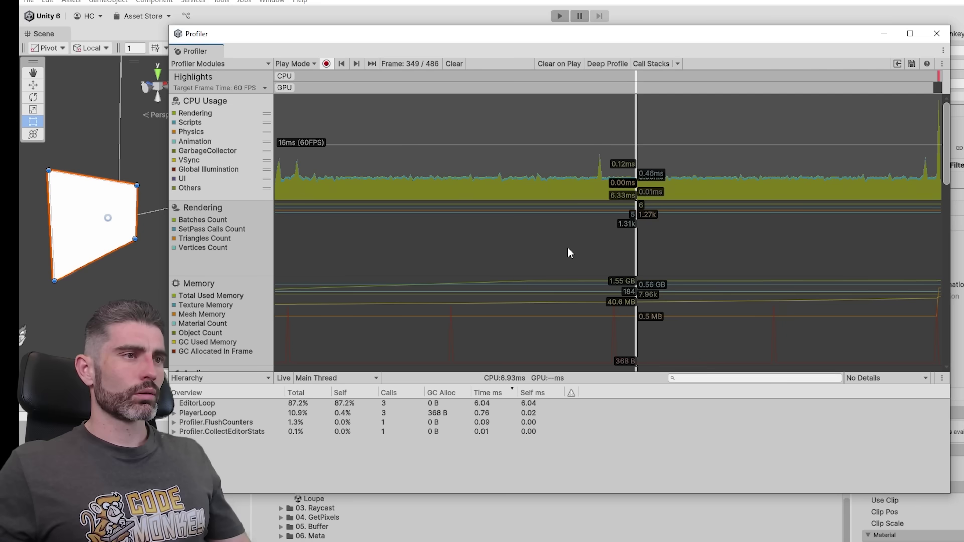
Select frame 362 and expand PlayerLoop and Update.ScriptRunBehaviourUpdate to trace the garbage allocation.
{"action": "left_click_drag", "start_coordinate": [648, 127], "coordinate": [665, 123]}
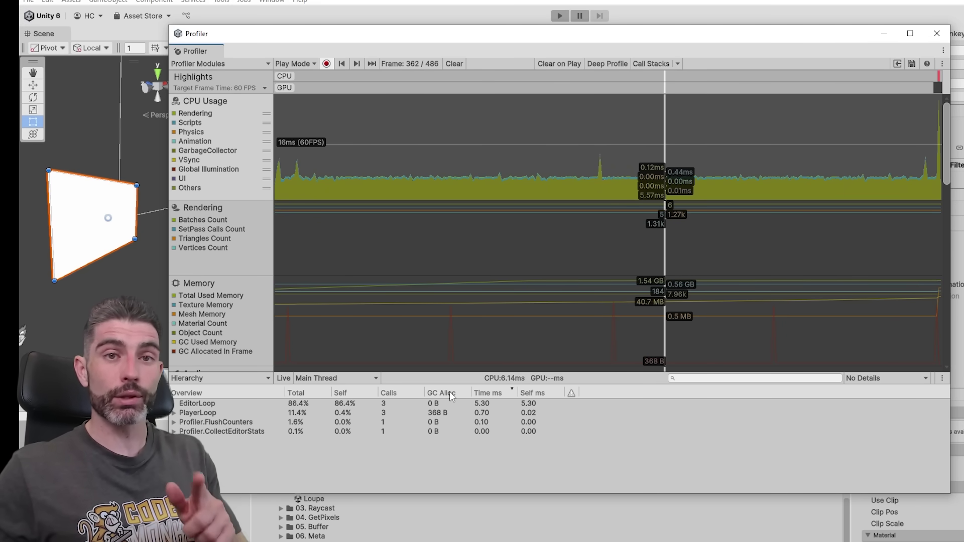
{"action": "left_click", "coordinate": [442, 413]}
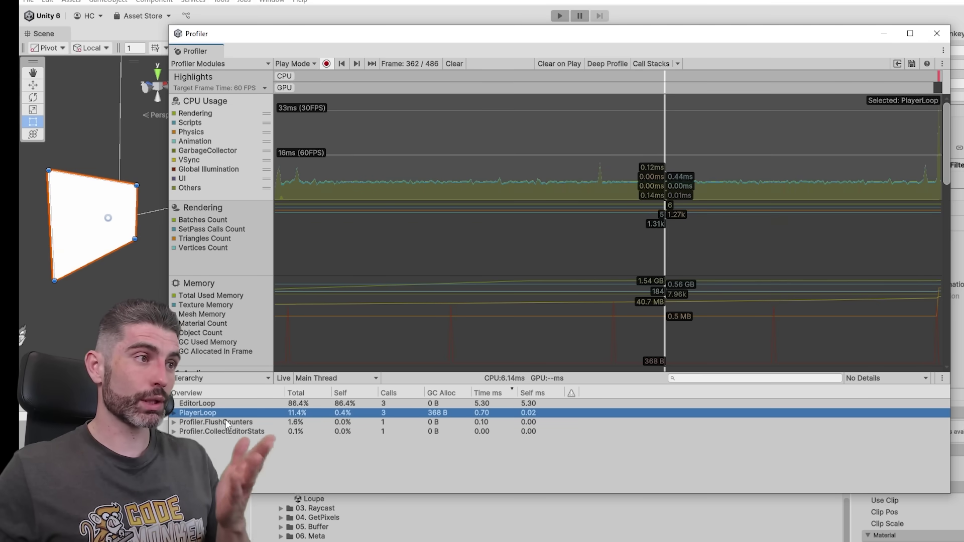
{"action": "key", "text": "Right"}
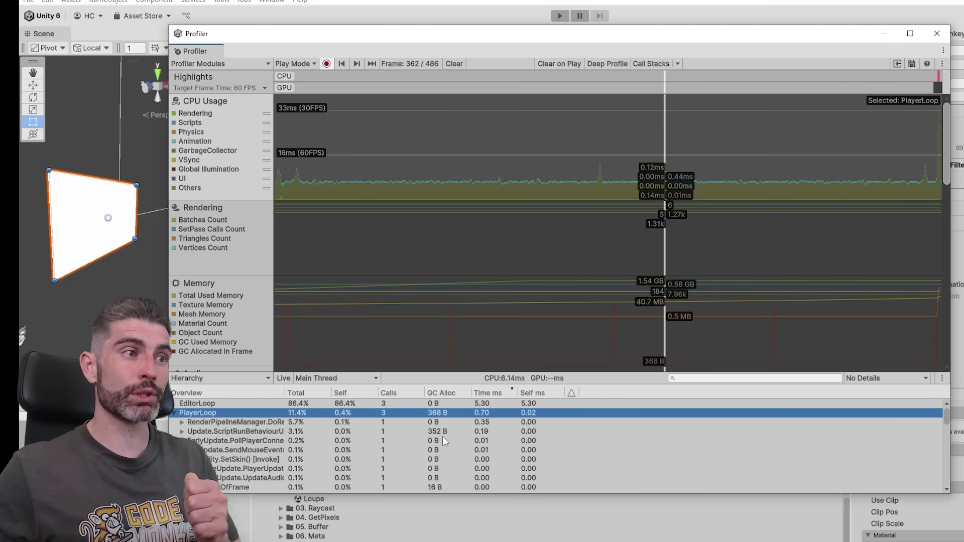
{"action": "left_click", "coordinate": [441, 433]}
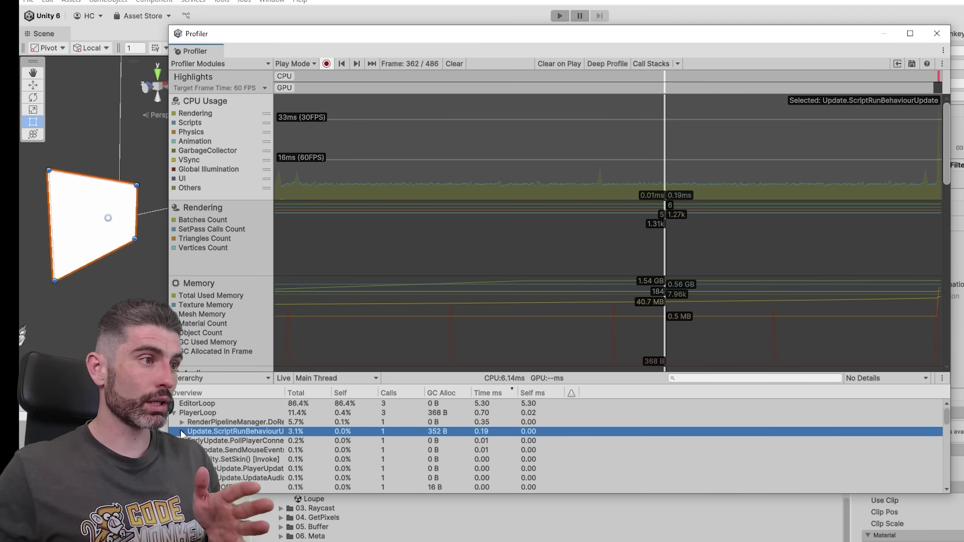
{"action": "key", "text": "Right"}
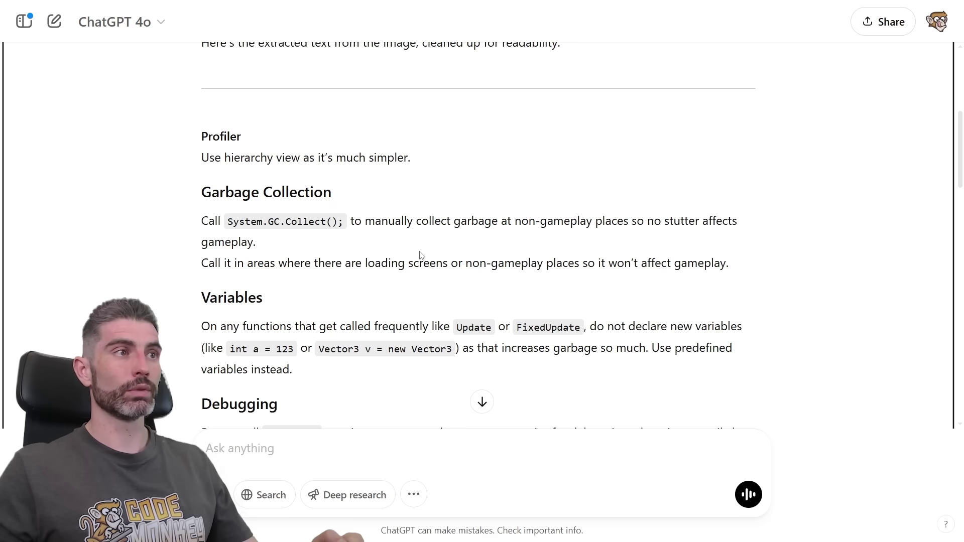
Switch back to ChatGPT and review the Garbage Collection and Variables tips, including the int and Vector3 declaration examples.
{"action": "left_click_drag", "start_coordinate": [228, 222], "coordinate": [503, 214]}
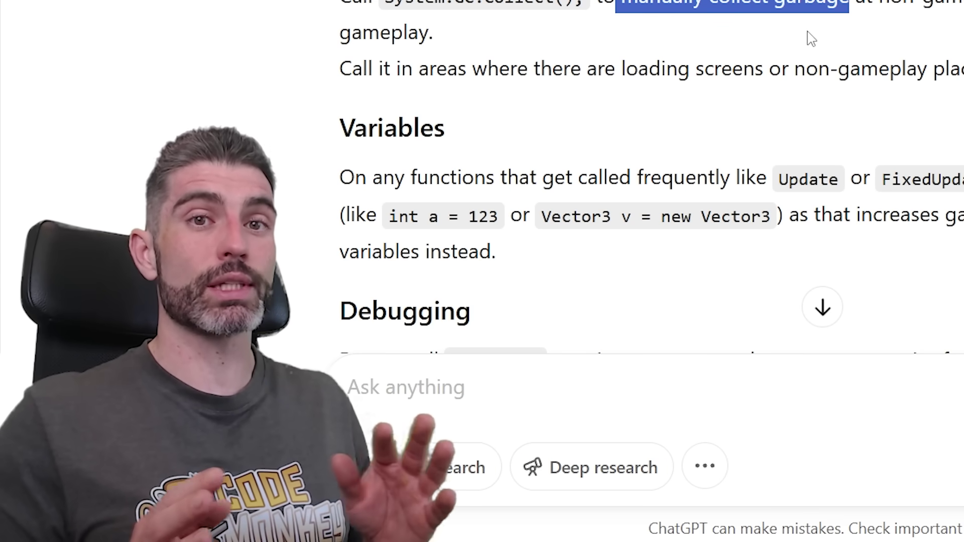
{"action": "left_click", "coordinate": [734, 130]}
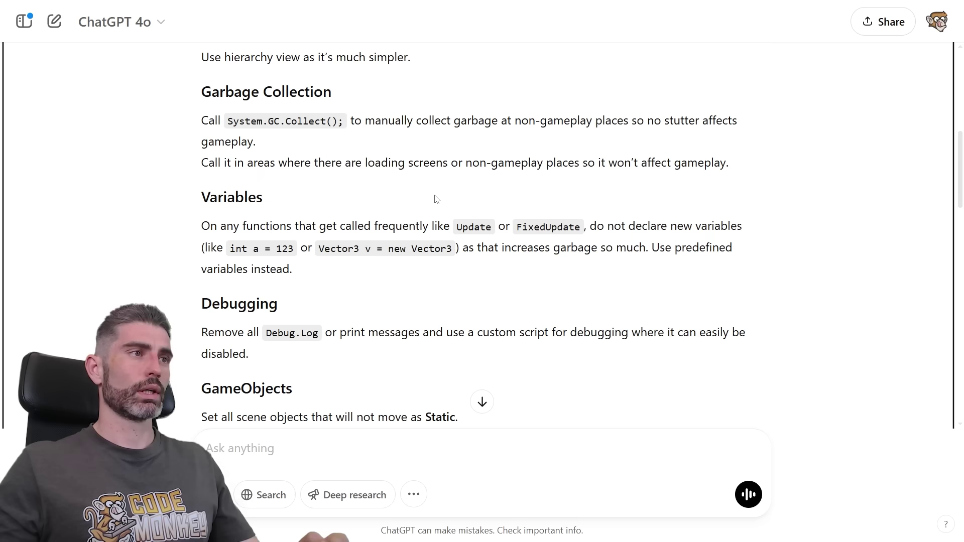
{"action": "double_click", "coordinate": [237, 196]}
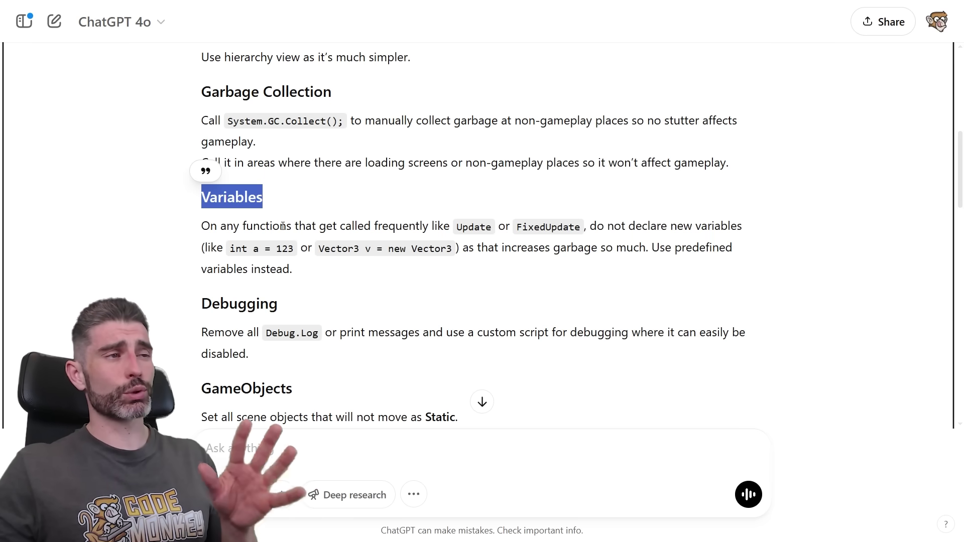
{"action": "left_click", "coordinate": [231, 250]}
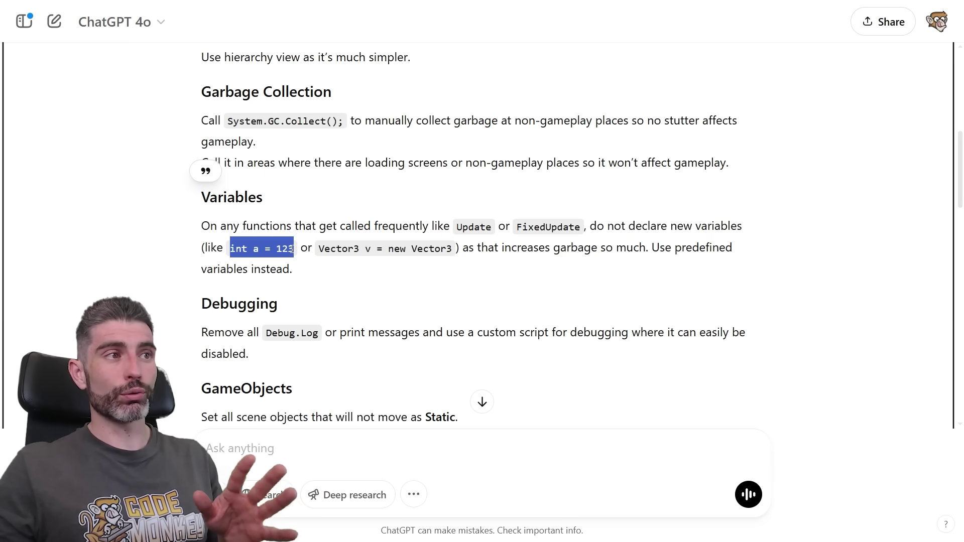
{"action": "left_click_drag", "start_coordinate": [321, 250], "coordinate": [426, 250]}
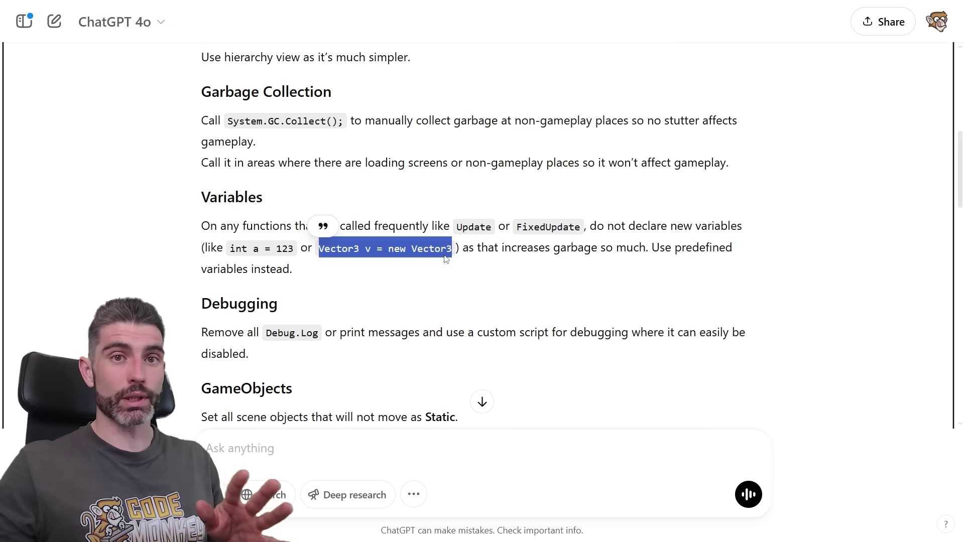
{"action": "left_click", "coordinate": [316, 250]}
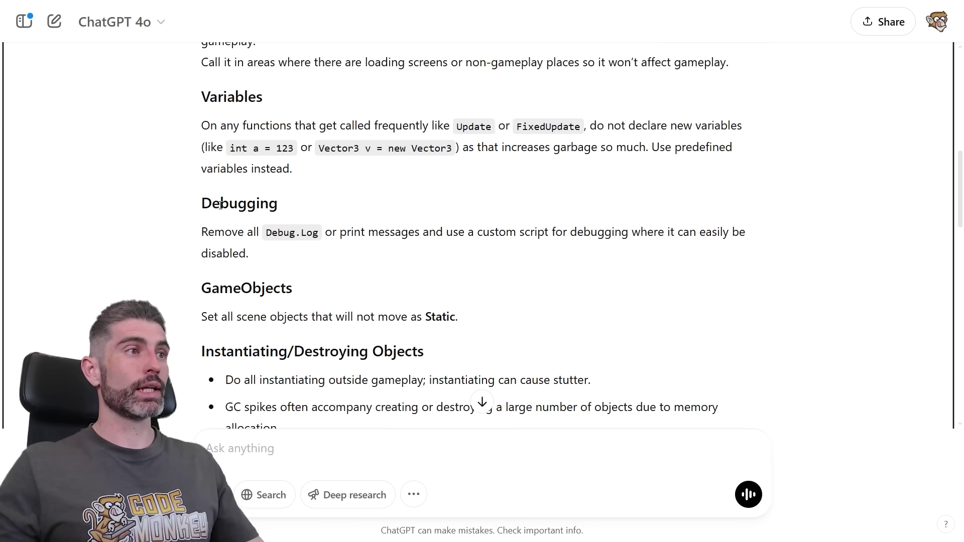
Review the Debugging tip about removing Debug.Log messages and the GameObjects tip about marking unmoving objects as Static.
{"action": "double_click", "coordinate": [224, 206]}
{"action": "left_click_drag", "start_coordinate": [202, 233], "coordinate": [312, 234]}
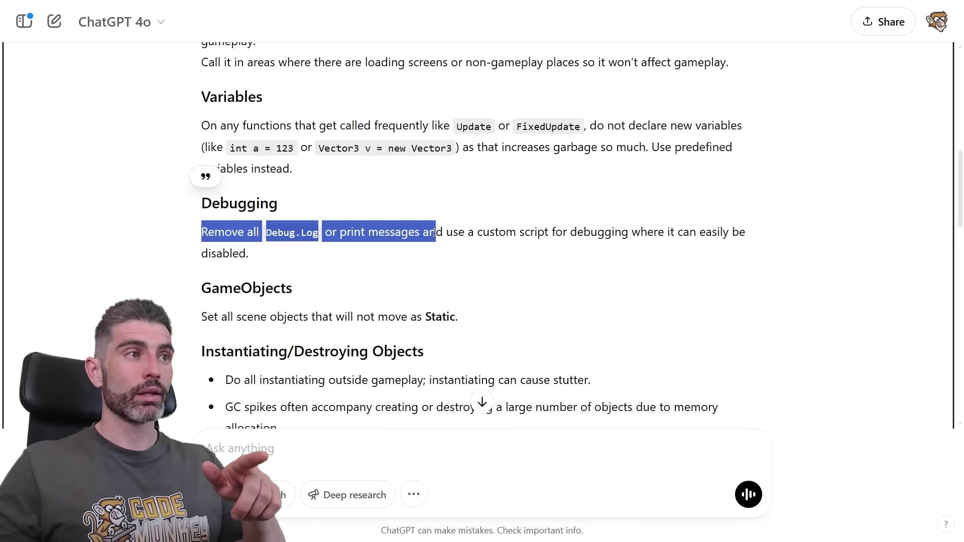
{"action": "left_click_drag", "start_coordinate": [435, 233], "coordinate": [553, 244]}
{"action": "left_click_drag", "start_coordinate": [656, 234], "coordinate": [381, 255]}
{"action": "left_click", "coordinate": [363, 262]}
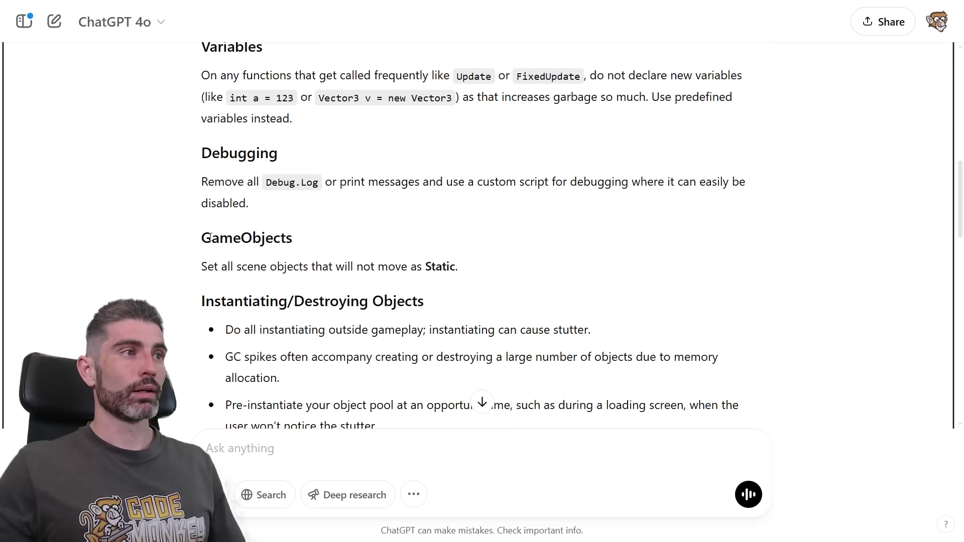
{"action": "left_click_drag", "start_coordinate": [256, 268], "coordinate": [454, 267]}
{"action": "left_click", "coordinate": [517, 253]}
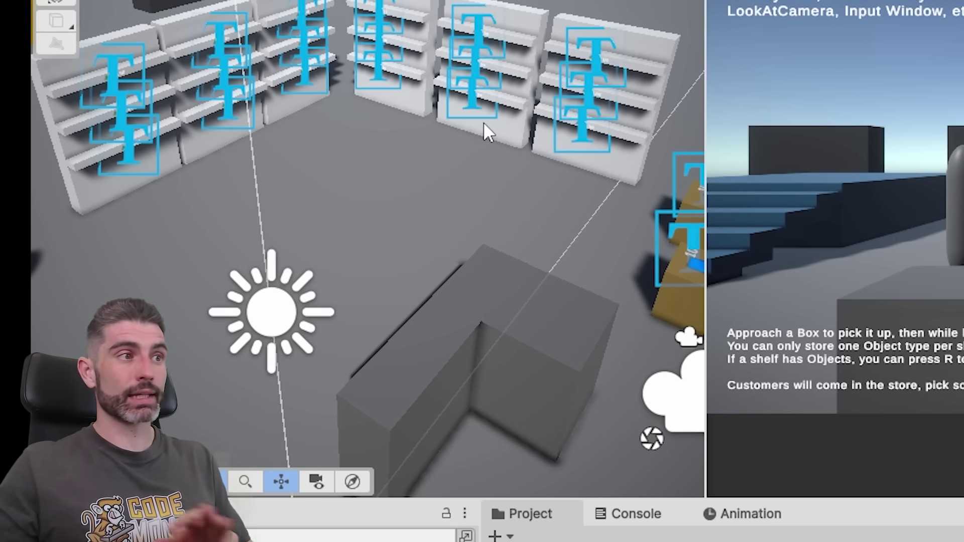
Switch to Unity, select the two grey counter blocks, and look over their Static flags and the Game view's statistics.
{"action": "left_click", "coordinate": [450, 354]}
{"action": "left_click", "coordinate": [444, 360]}
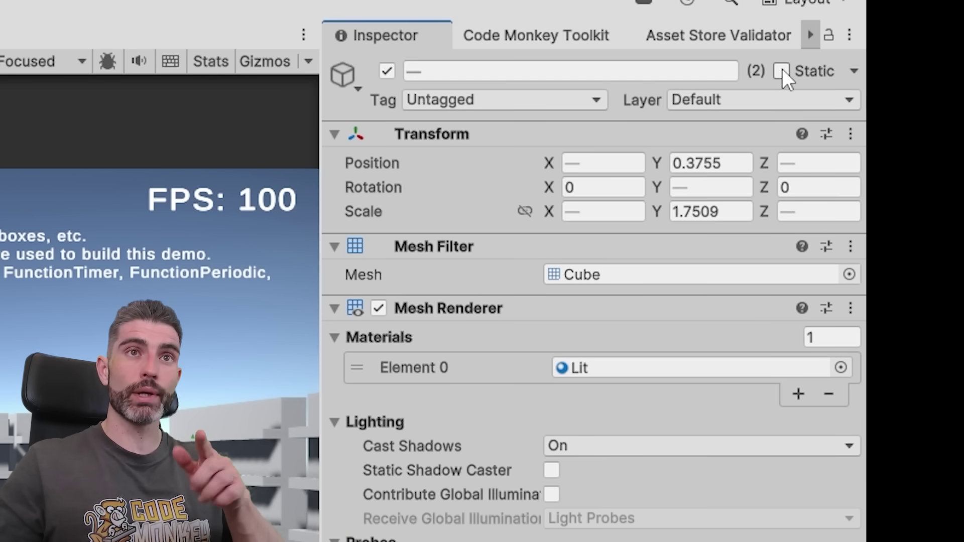
{"action": "left_click", "coordinate": [855, 71]}
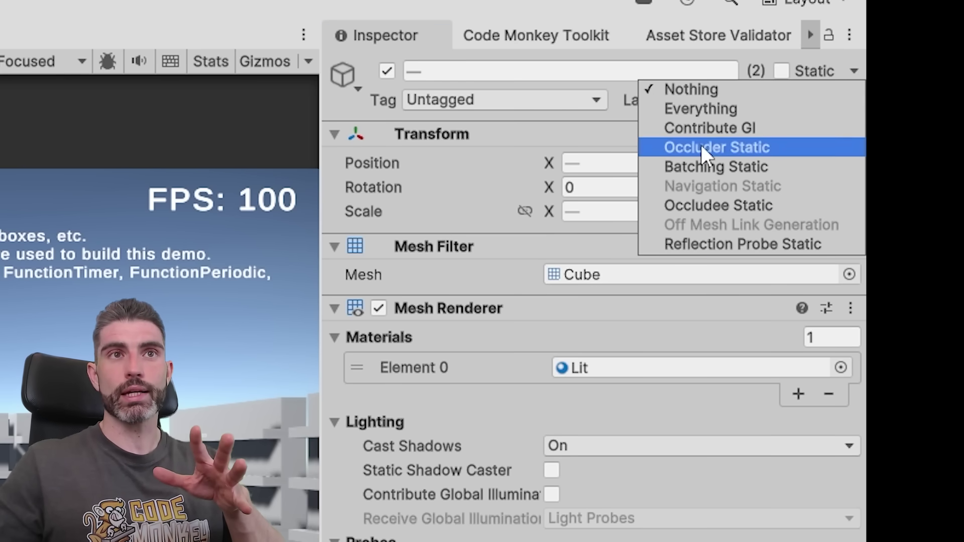
{"action": "left_click", "coordinate": [214, 60]}
{"action": "left_click", "coordinate": [212, 60]}
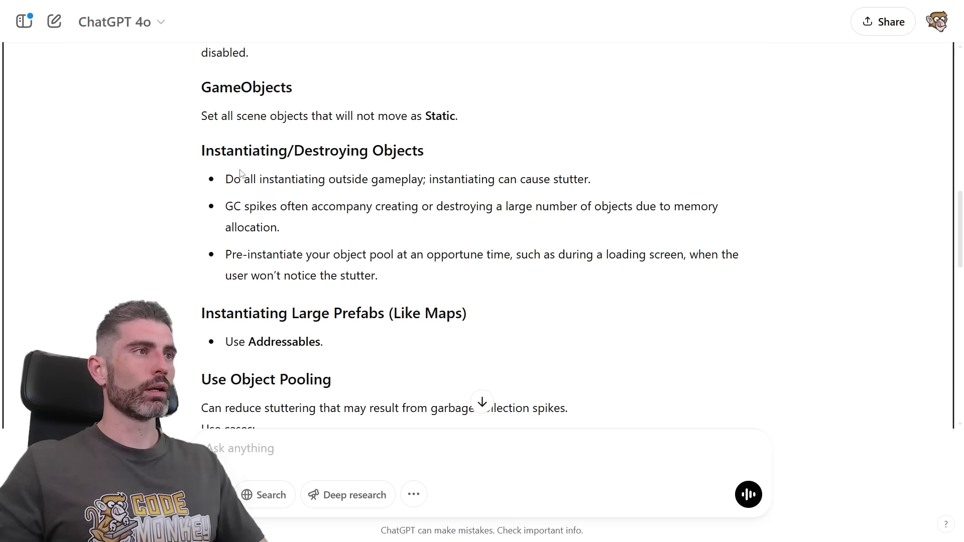
Return to ChatGPT and read the Instantiating/Destroying Objects tips on stutter, GC spikes and pre-instantiating the object pool.
{"action": "left_click_drag", "start_coordinate": [206, 151], "coordinate": [411, 151]}
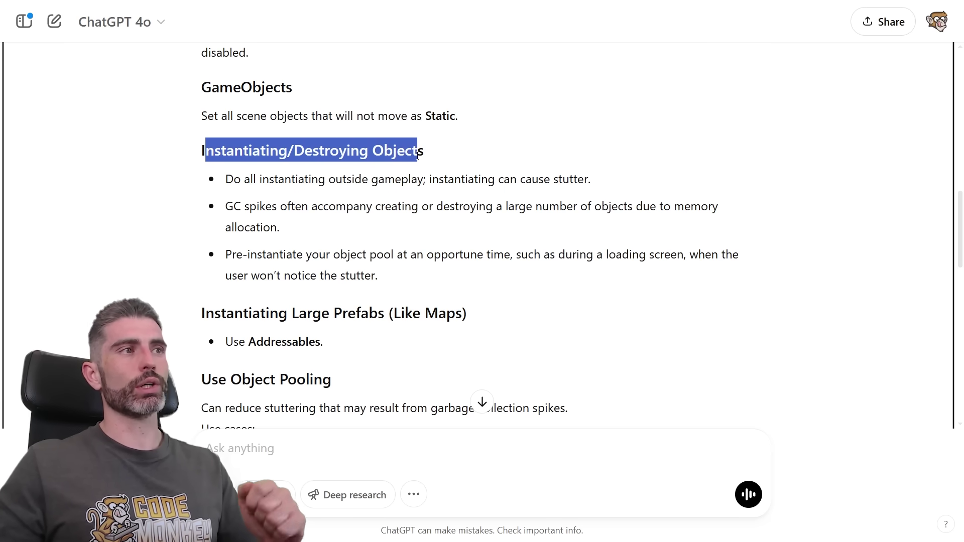
{"action": "left_click_drag", "start_coordinate": [234, 179], "coordinate": [586, 184]}
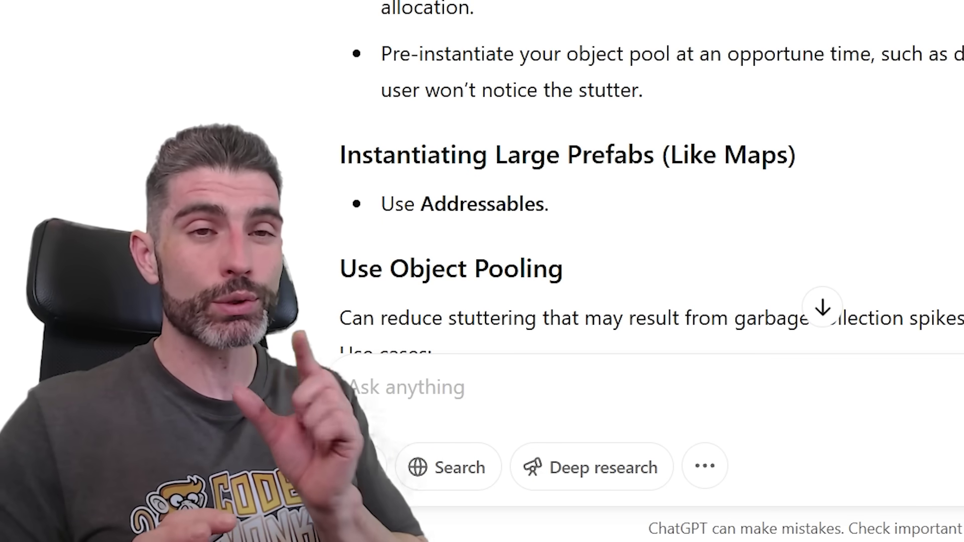
{"action": "left_click_drag", "start_coordinate": [269, 206], "coordinate": [339, 228]}
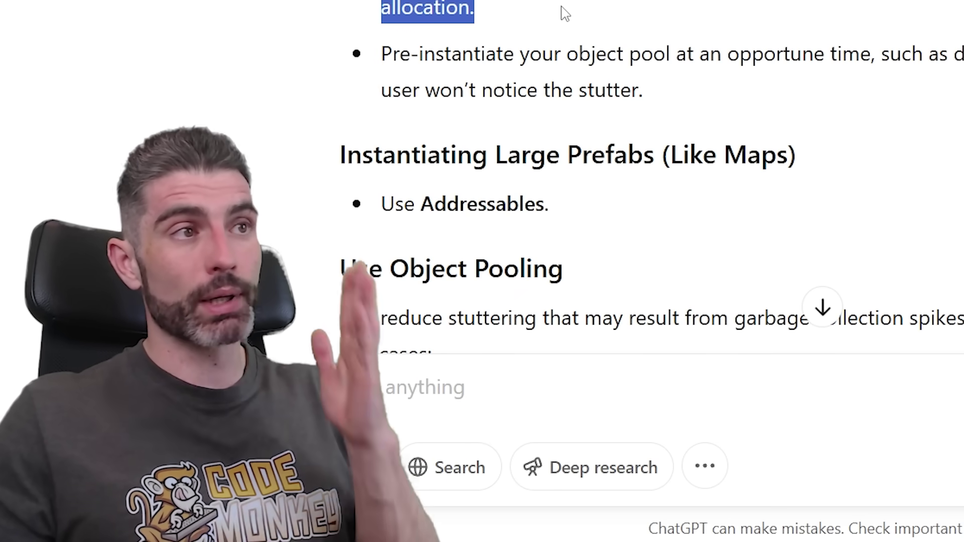
{"action": "left_click_drag", "start_coordinate": [400, 54], "coordinate": [480, 50]}
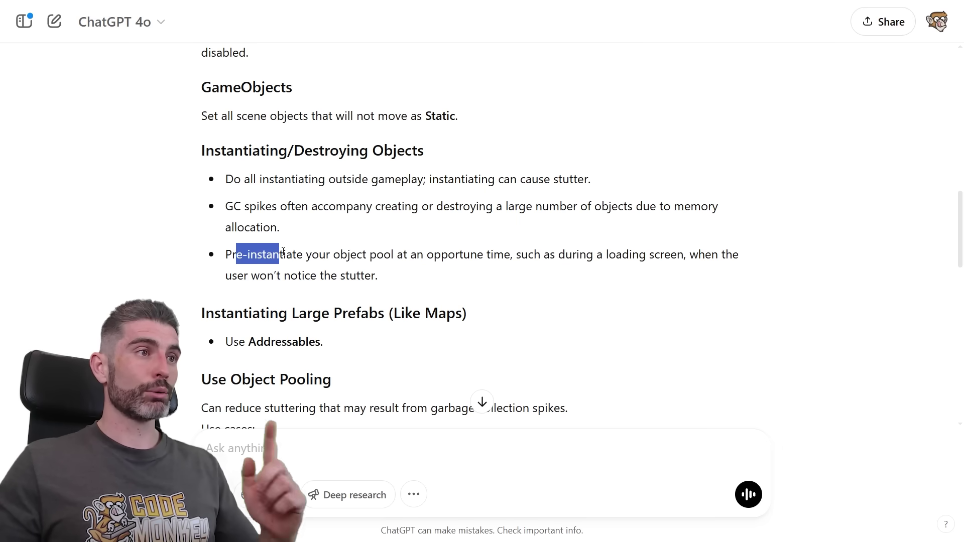
{"action": "left_click_drag", "start_coordinate": [284, 252], "coordinate": [417, 284]}
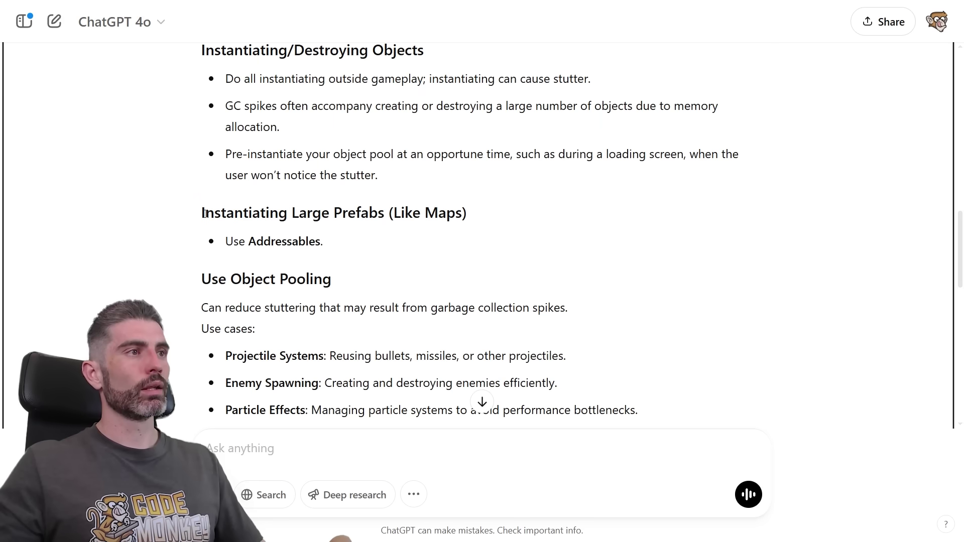
Read the Addressables tip for large prefabs and the object pooling section through its Projectile Systems and Enemy Spawning use cases.
{"action": "left_click_drag", "start_coordinate": [201, 213], "coordinate": [416, 251]}
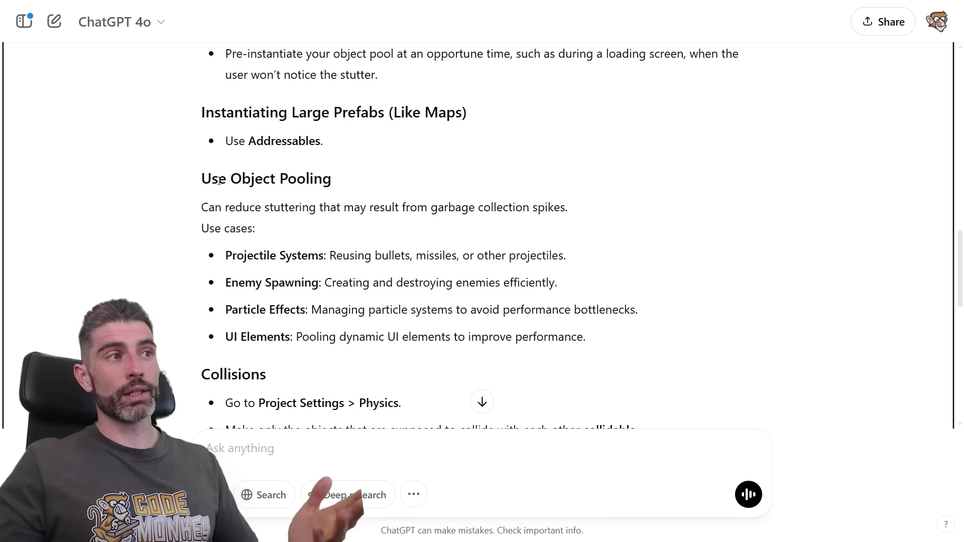
{"action": "left_click_drag", "start_coordinate": [211, 178], "coordinate": [552, 207]}
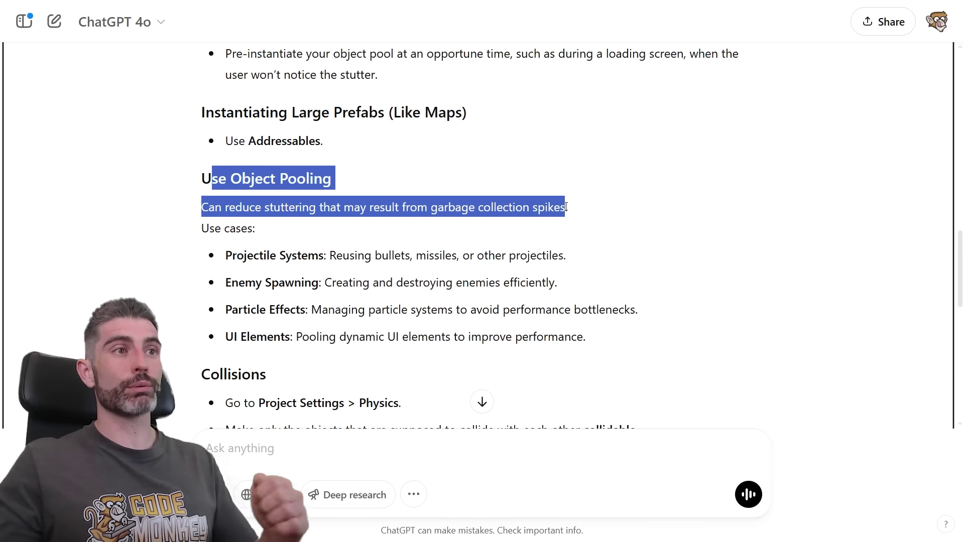
{"action": "triple_click", "coordinate": [211, 229]}
{"action": "left_click_drag", "start_coordinate": [236, 256], "coordinate": [558, 256]}
{"action": "left_click_drag", "start_coordinate": [233, 286], "coordinate": [551, 283]}
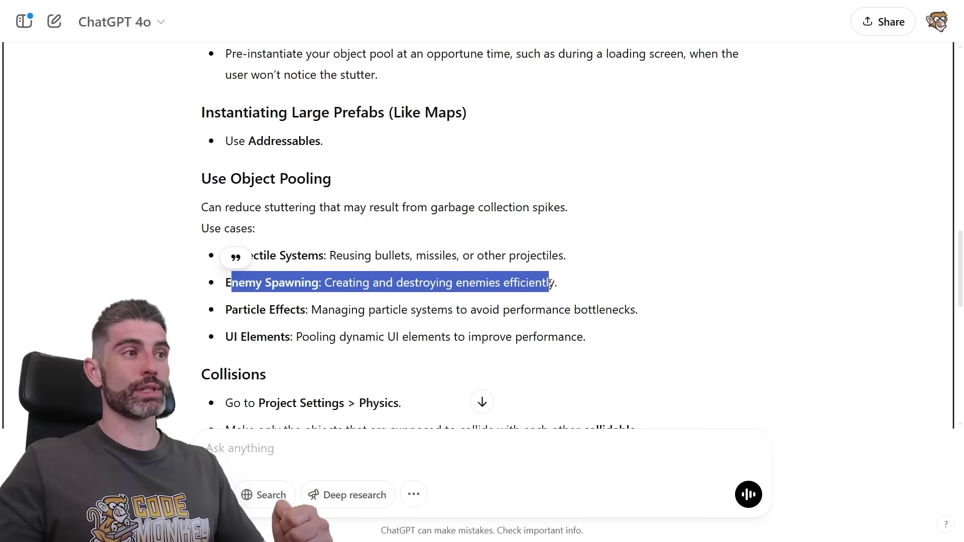
Read the Particle Effects and UI Elements pooling use cases and the Collisions tips on Project Settings > Physics and collidable objects.
{"action": "left_click_drag", "start_coordinate": [229, 311], "coordinate": [630, 309]}
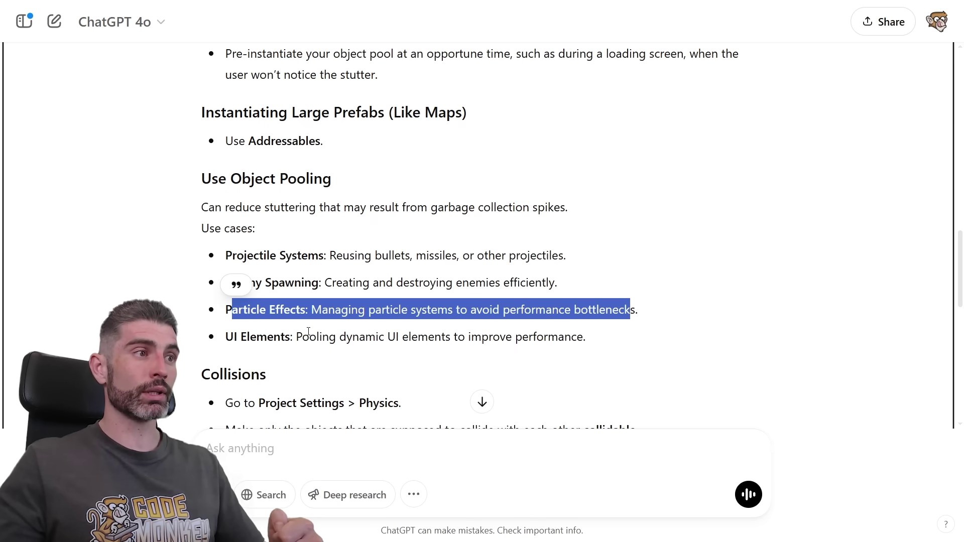
{"action": "left_click_drag", "start_coordinate": [225, 345], "coordinate": [623, 342]}
{"action": "left_click", "coordinate": [623, 342]}
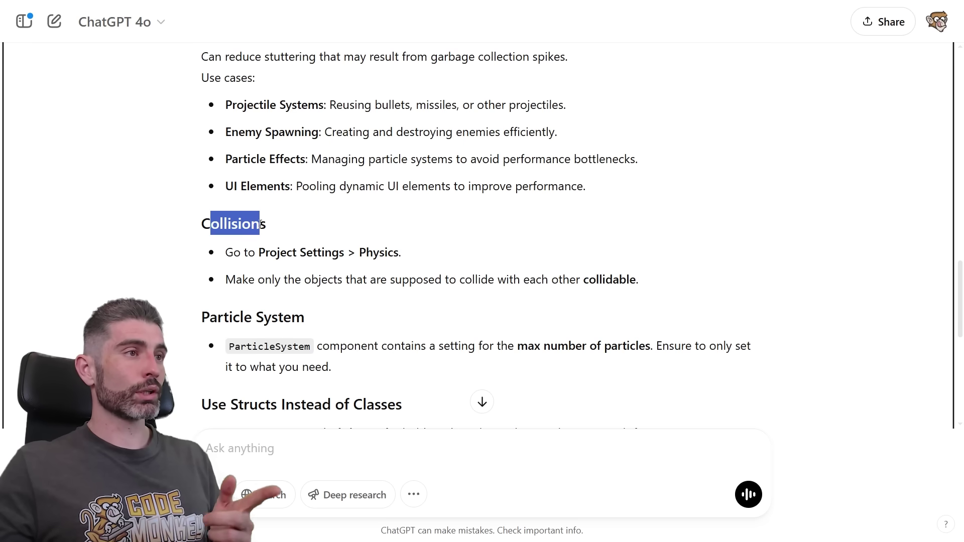
{"action": "left_click_drag", "start_coordinate": [288, 252], "coordinate": [390, 257]}
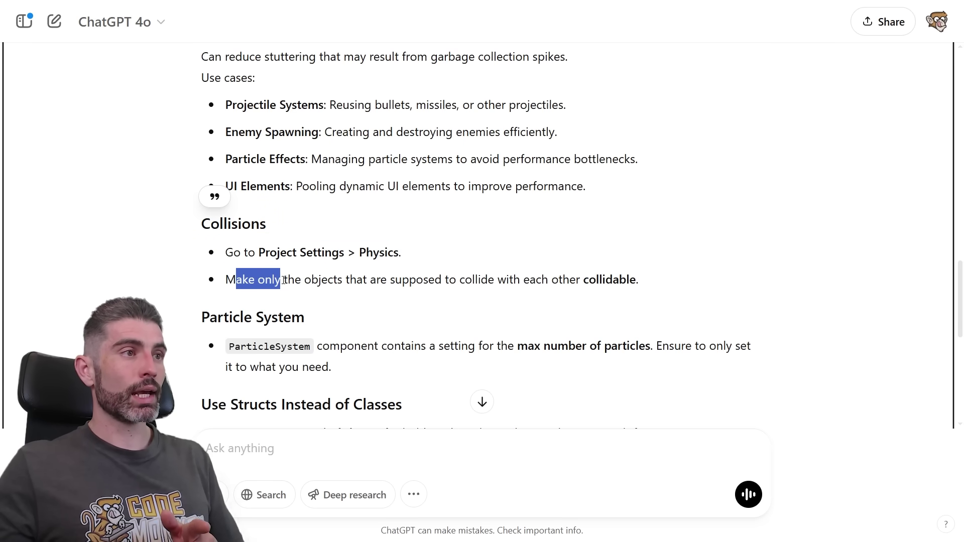
{"action": "left_click_drag", "start_coordinate": [284, 280], "coordinate": [643, 283]}
{"action": "left_click", "coordinate": [642, 279]}
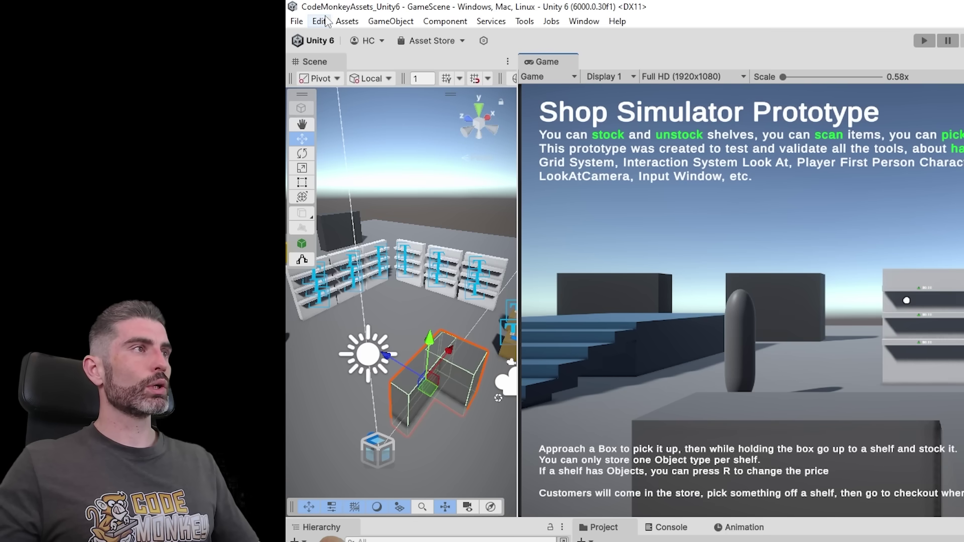
Switch to Unity and open the Settings page under Physics in the Project Settings to examine the collision options.
{"action": "left_click", "coordinate": [319, 21]}
{"action": "left_click", "coordinate": [378, 415]}
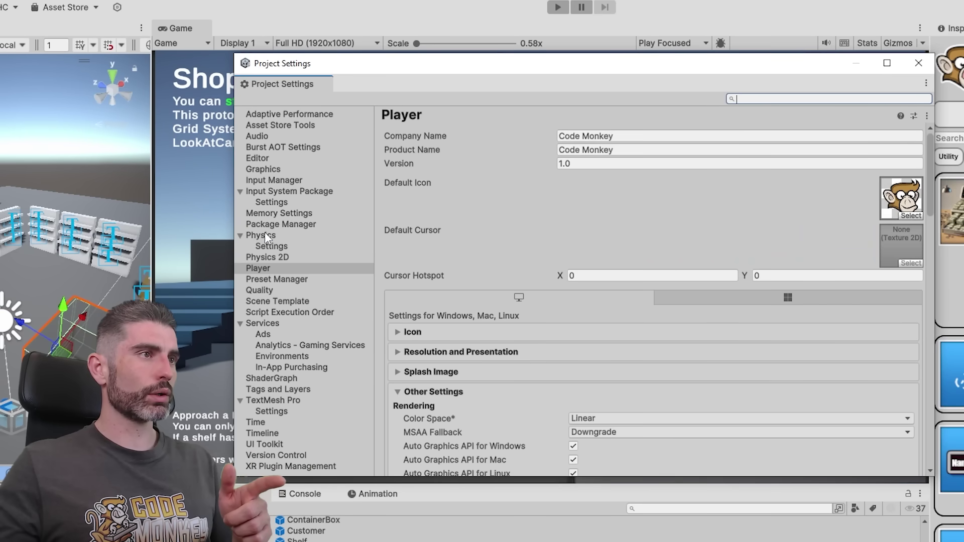
{"action": "left_click", "coordinate": [265, 236]}
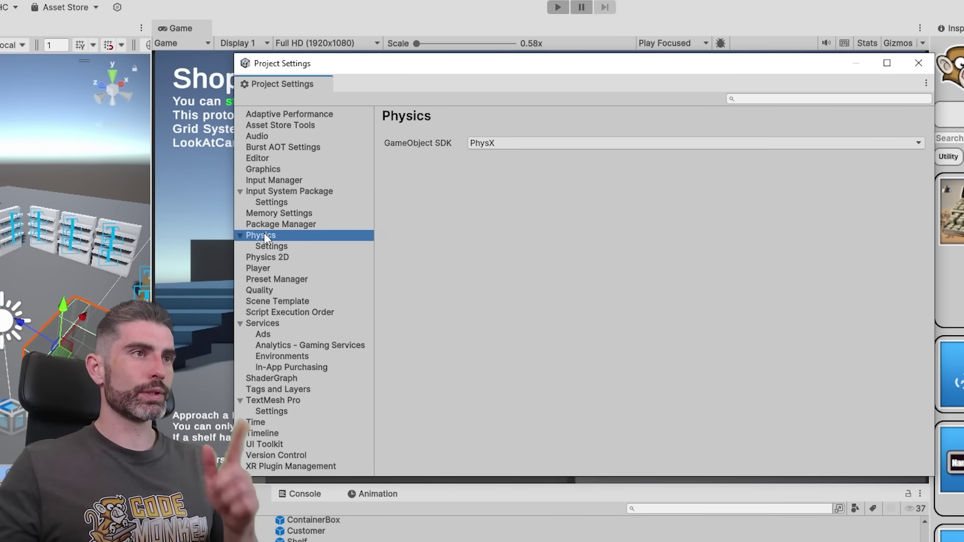
{"action": "left_click", "coordinate": [276, 247]}
{"action": "left_click", "coordinate": [450, 178]}
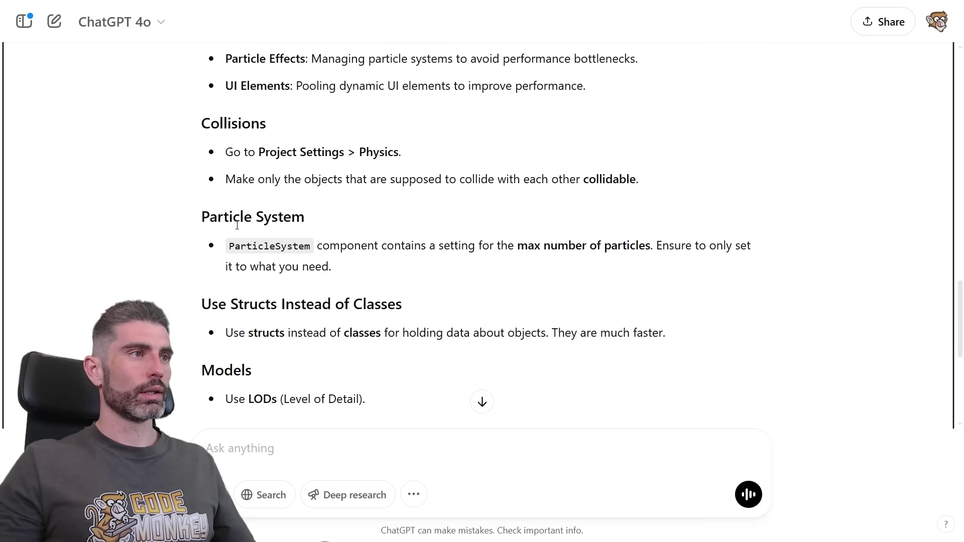
Return to ChatGPT and read the tips on maximum particles, structs instead of classes, LODs for models, and UI Canvas rebuilds.
{"action": "left_click_drag", "start_coordinate": [218, 216], "coordinate": [623, 274]}
{"action": "left_click", "coordinate": [475, 262]}
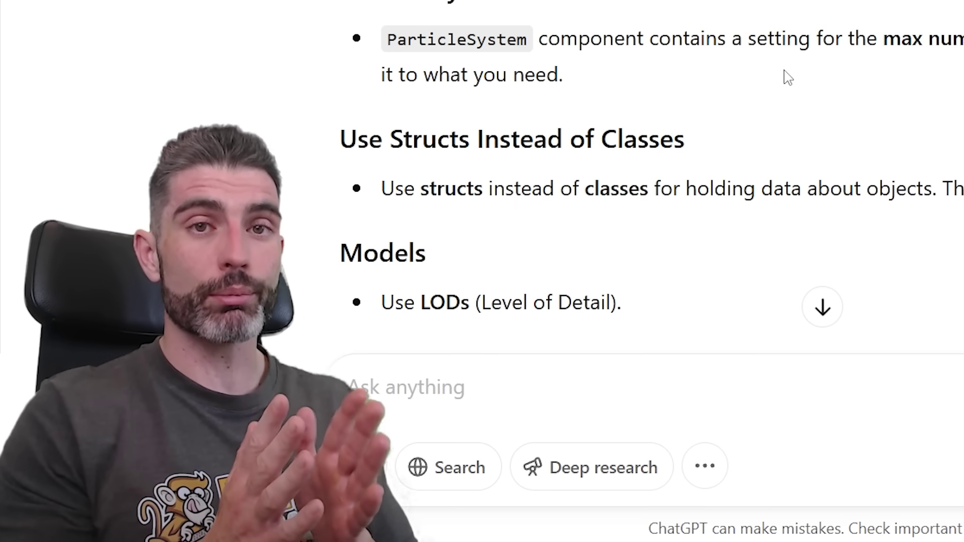
{"action": "left_click_drag", "start_coordinate": [358, 139], "coordinate": [664, 139]}
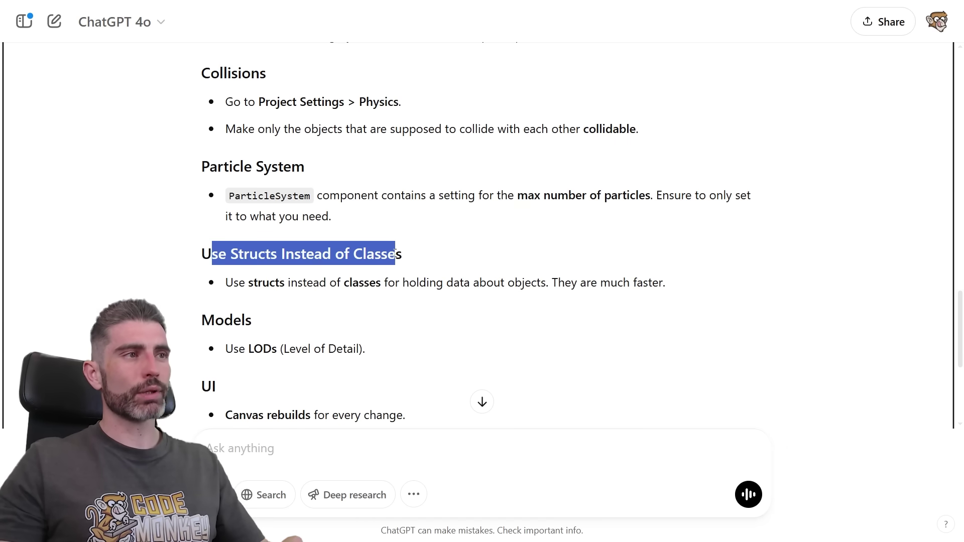
{"action": "left_click_drag", "start_coordinate": [394, 254], "coordinate": [387, 254]}
{"action": "left_click_drag", "start_coordinate": [233, 283], "coordinate": [655, 284]}
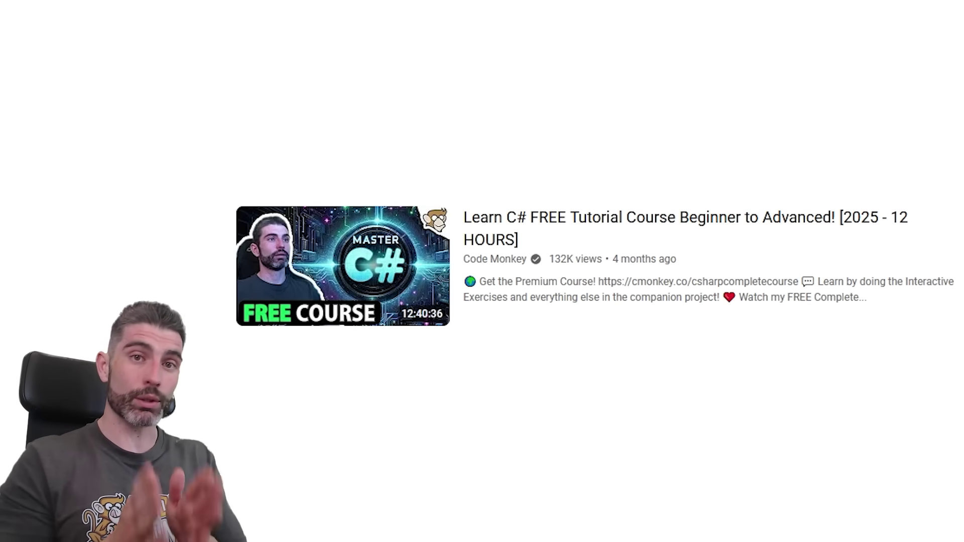
{"action": "left_click_drag", "start_coordinate": [202, 270], "coordinate": [383, 301]}
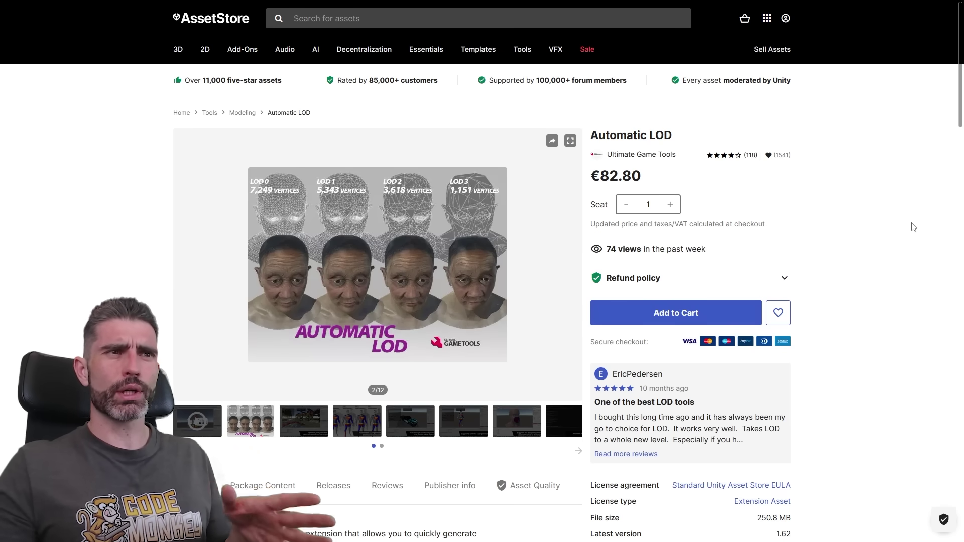
{"action": "left_click_drag", "start_coordinate": [202, 234], "coordinate": [411, 275]}
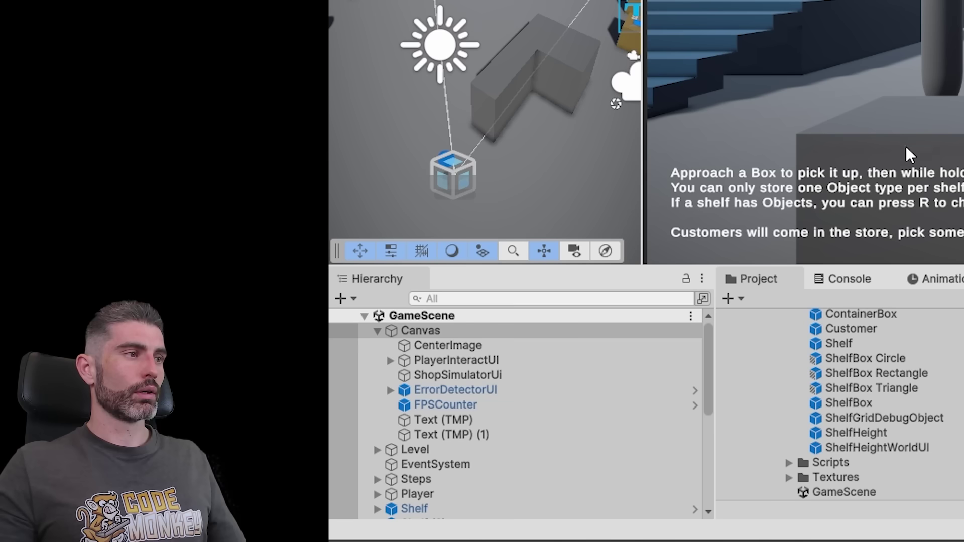
Switch to Unity, focus on the Canvas, and look over its child UI objects such as CenterImage, ShopSimulatorUi and FPSCounter.
{"action": "double_click", "coordinate": [423, 330]}
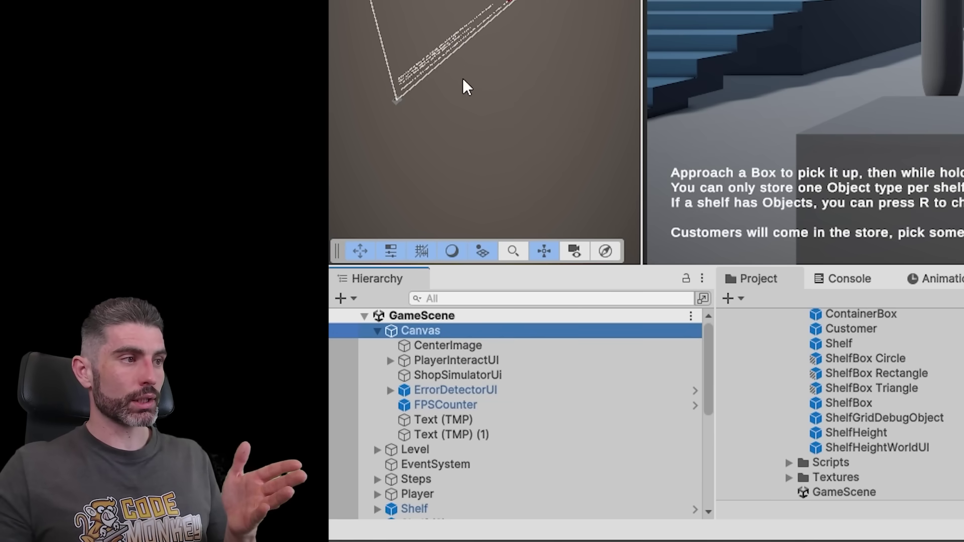
{"action": "left_click", "coordinate": [451, 347]}
{"action": "left_click", "coordinate": [447, 375]}
{"action": "left_click", "coordinate": [462, 405]}
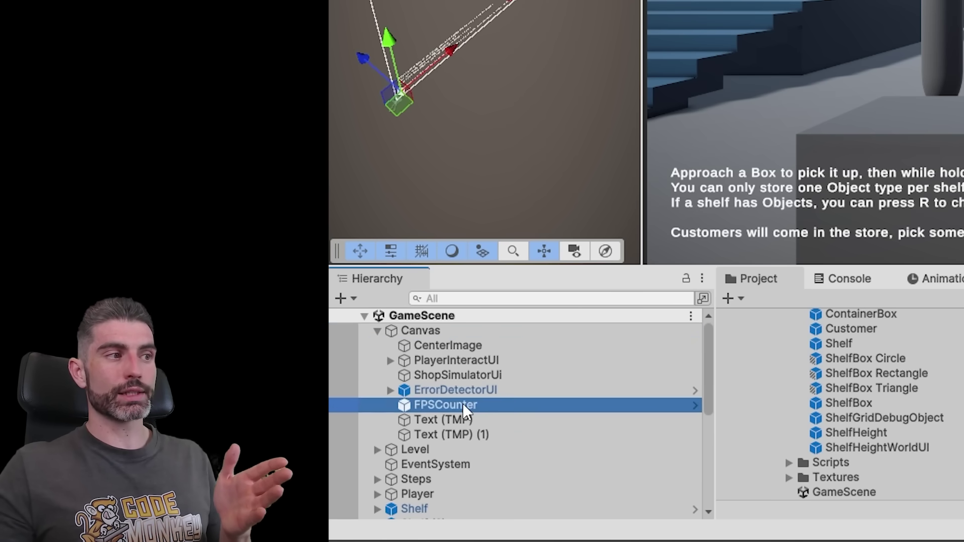
{"action": "left_click", "coordinate": [460, 361]}
{"action": "left_click", "coordinate": [420, 330]}
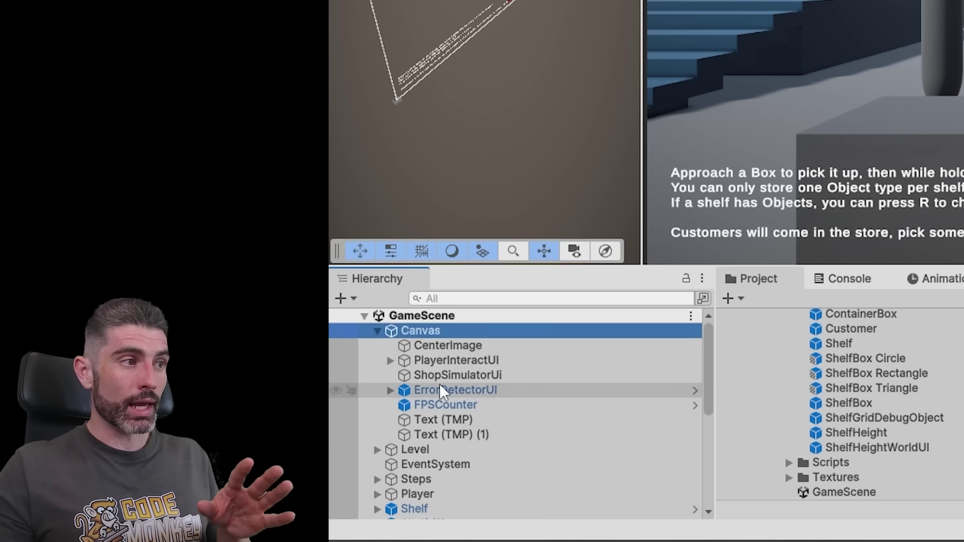
{"action": "left_click", "coordinate": [443, 420]}
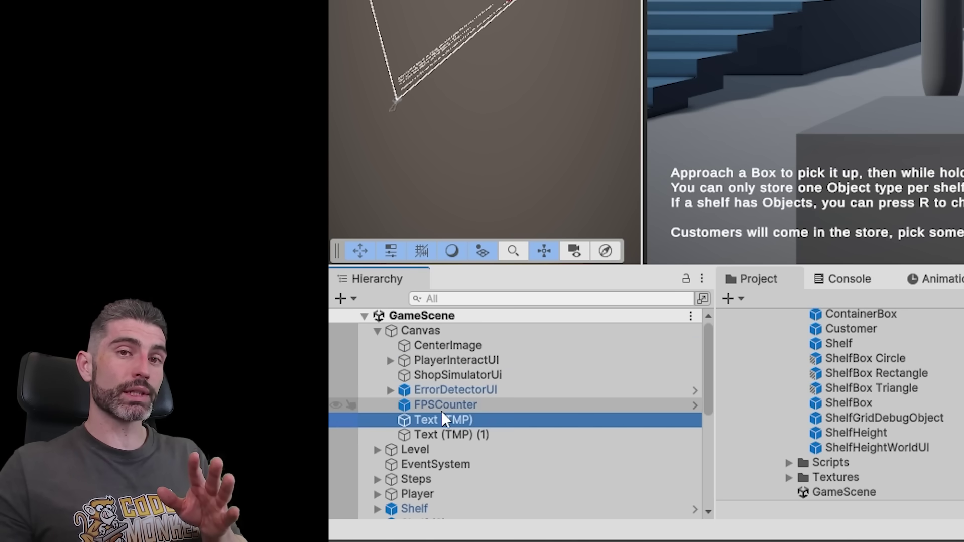
{"action": "left_click", "coordinate": [424, 329]}
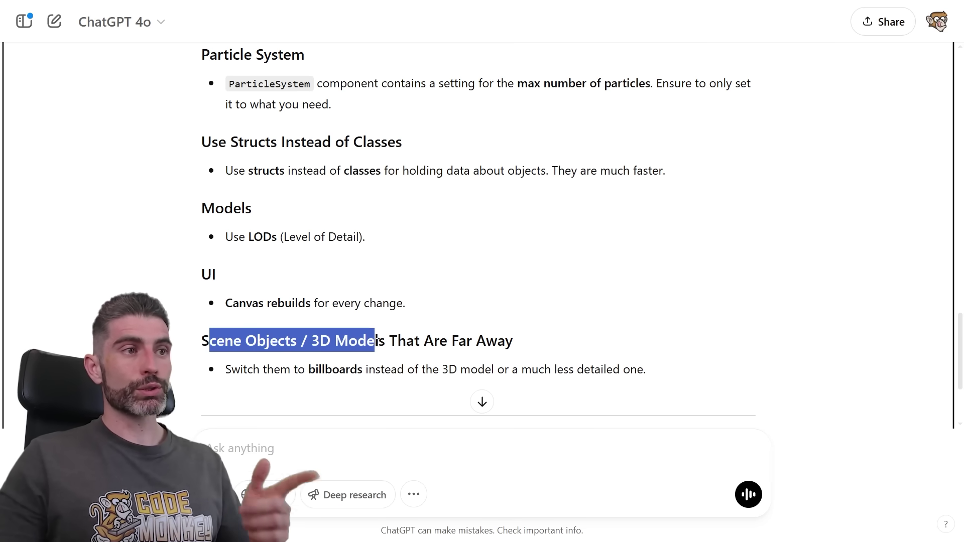
Return to ChatGPT and read the tip on switching far-away 3D models to billboards, then revisit the LODs tip.
{"action": "left_click_drag", "start_coordinate": [232, 370], "coordinate": [649, 367]}
{"action": "left_click", "coordinate": [651, 366]}
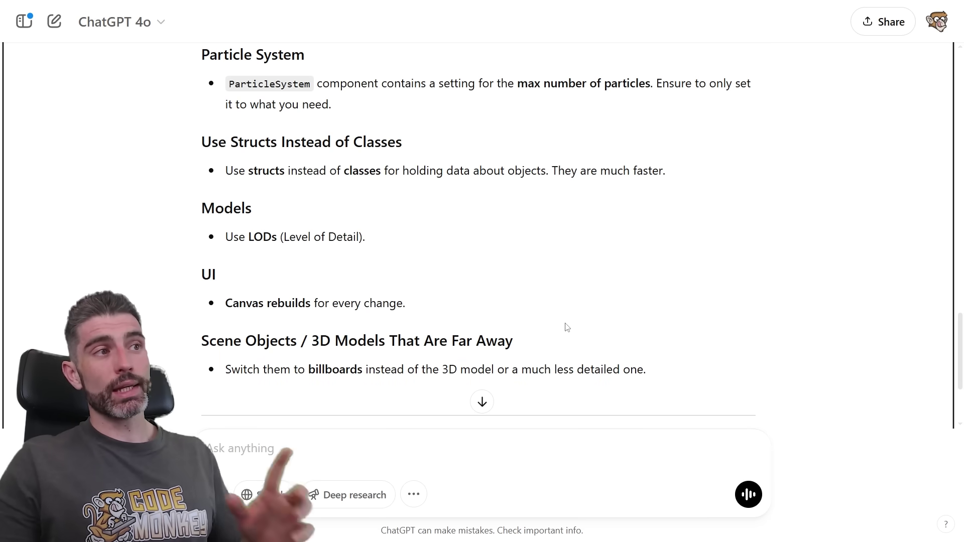
{"action": "triple_click", "coordinate": [391, 237]}
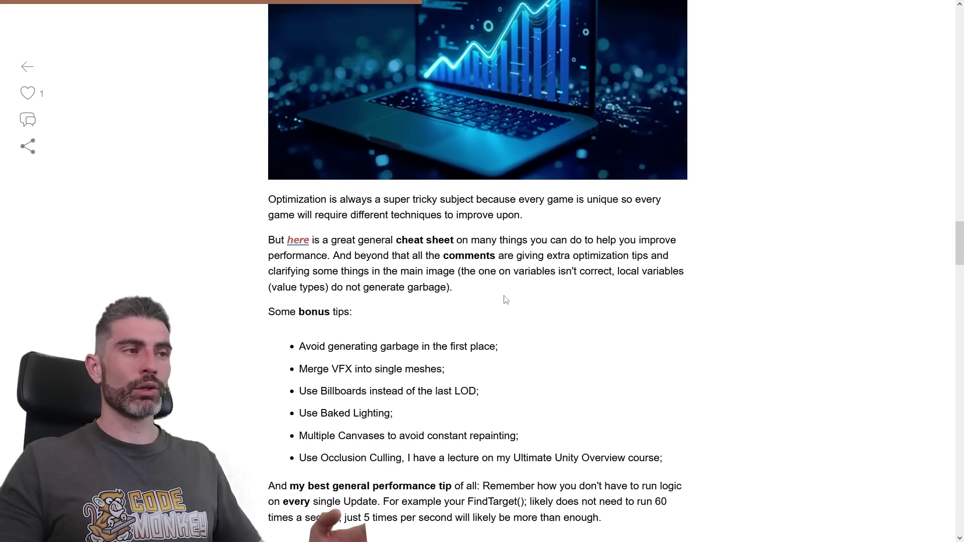
Read the newsletter's bonus tips on avoiding garbage, merging VFX into single meshes, billboards instead of the last LOD, and baked lighting.
{"action": "scroll", "coordinate": [370, 261], "scroll_direction": "down", "scroll_amount": 5}
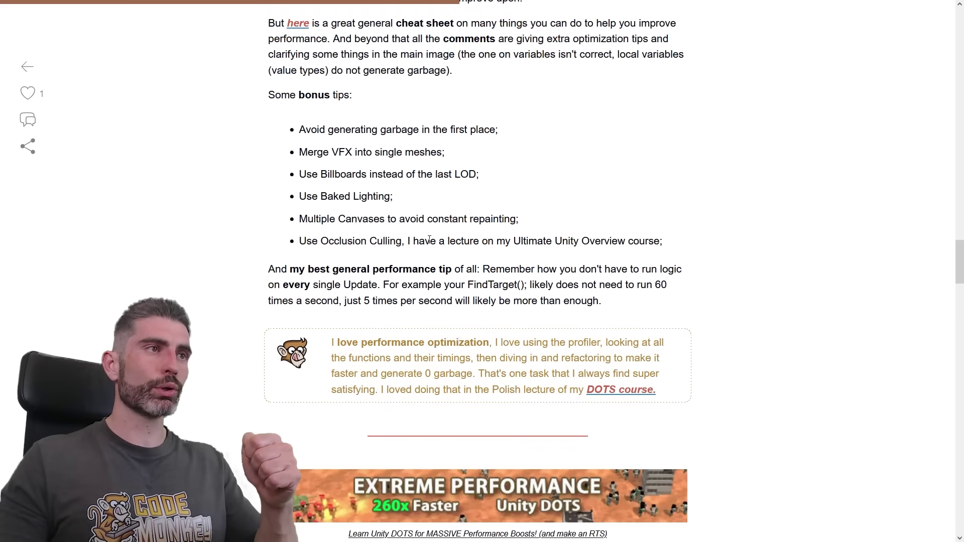
{"action": "left_click_drag", "start_coordinate": [327, 201], "coordinate": [513, 202]}
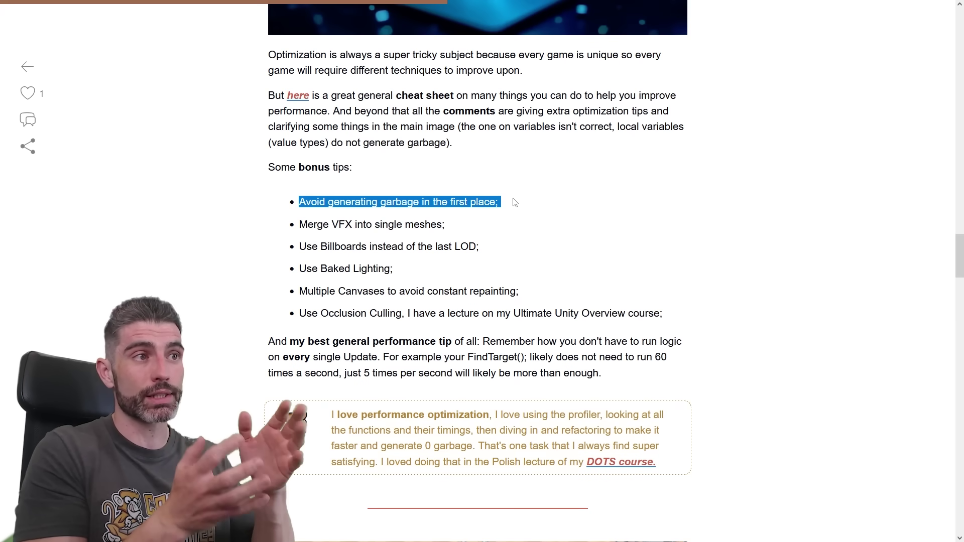
{"action": "left_click_drag", "start_coordinate": [448, 225], "coordinate": [300, 229]}
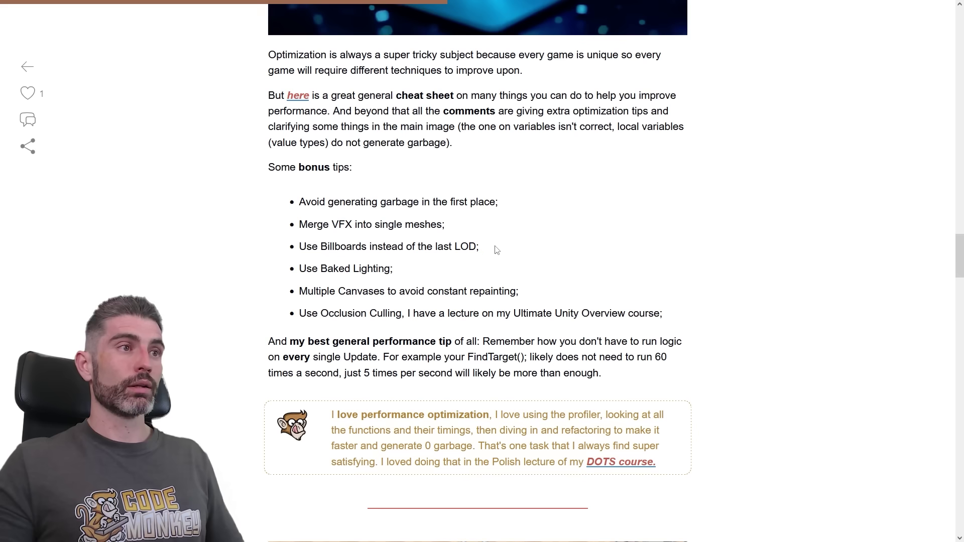
{"action": "left_click_drag", "start_coordinate": [847, 45], "coordinate": [499, 46]}
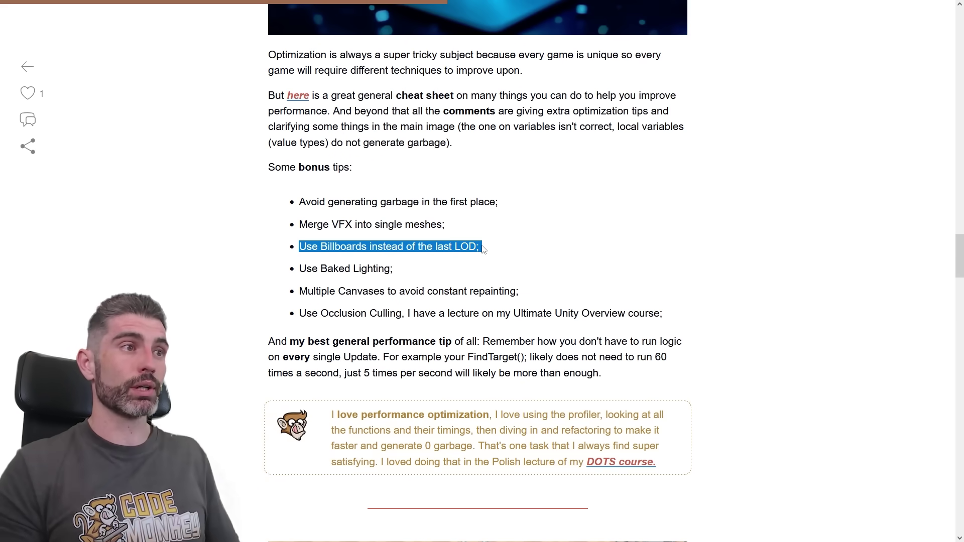
{"action": "left_click_drag", "start_coordinate": [403, 269], "coordinate": [298, 270]}
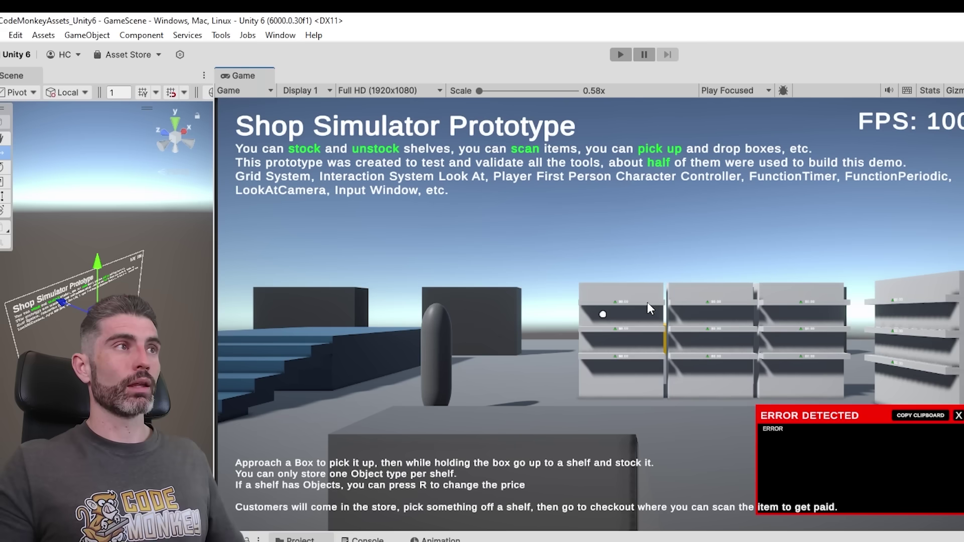
Switch to Unity, open the Lighting window, and examine the Scene settings for realtime lighting, mixed lighting and lightmapping.
{"action": "left_click", "coordinate": [280, 35]}
{"action": "mouse_move", "coordinate": [322, 287]}
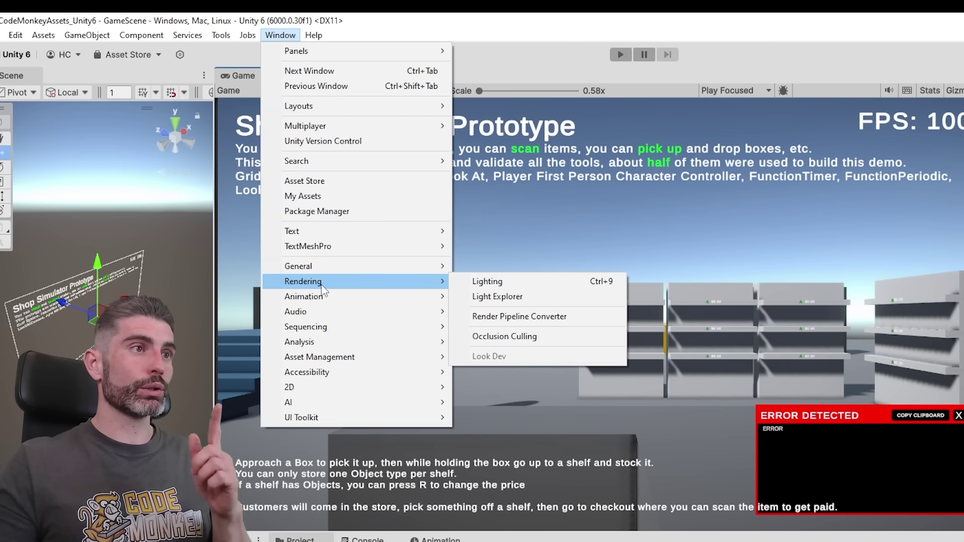
{"action": "left_click", "coordinate": [501, 287]}
{"action": "left_click", "coordinate": [347, 120]}
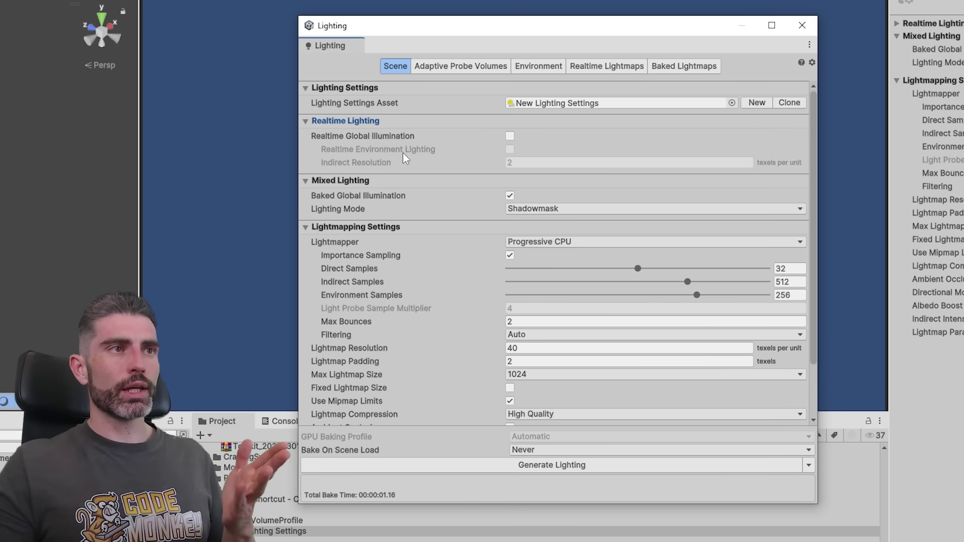
{"action": "scroll", "coordinate": [432, 146], "scroll_direction": "down", "scroll_amount": 3}
{"action": "scroll", "coordinate": [432, 221], "scroll_direction": "up", "scroll_amount": 3}
{"action": "scroll", "coordinate": [341, 162], "scroll_direction": "down", "scroll_amount": 2}
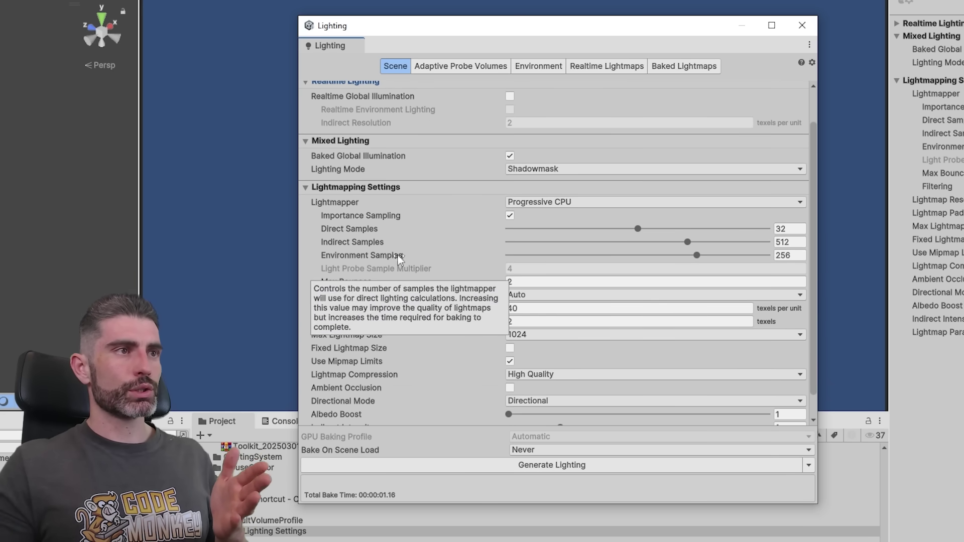
{"action": "scroll", "coordinate": [412, 151], "scroll_direction": "down", "scroll_amount": 1}
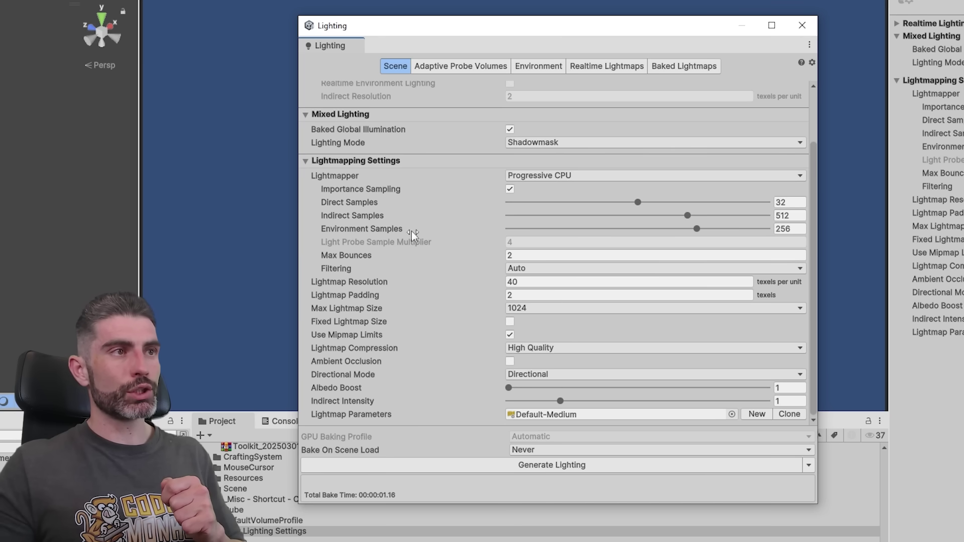
Set the Lightmapper to Progressive GPU in the lightmapping settings.
{"action": "left_click", "coordinate": [546, 179]}
{"action": "left_click", "coordinate": [558, 191]}
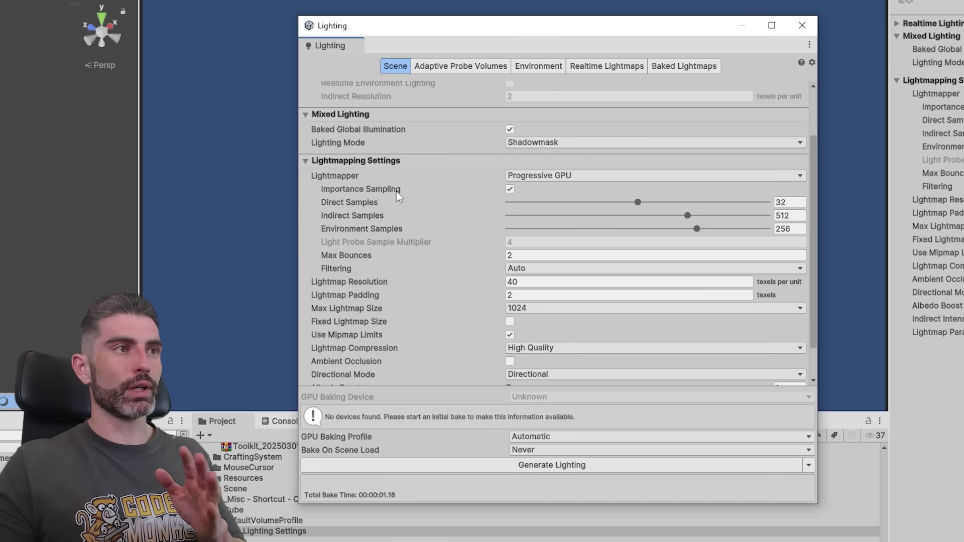
{"action": "scroll", "coordinate": [394, 199], "scroll_direction": "down", "scroll_amount": 2}
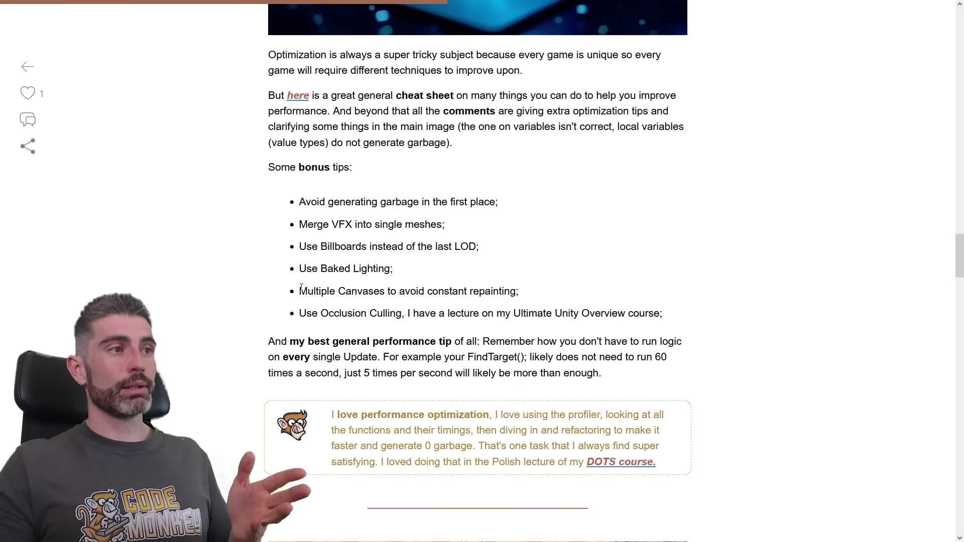
Return to the newsletter and read the Multiple Canvases and Occlusion Culling tips, consulting the Unity Manual's Occlusion culling page.
{"action": "left_click_drag", "start_coordinate": [301, 288], "coordinate": [549, 299]}
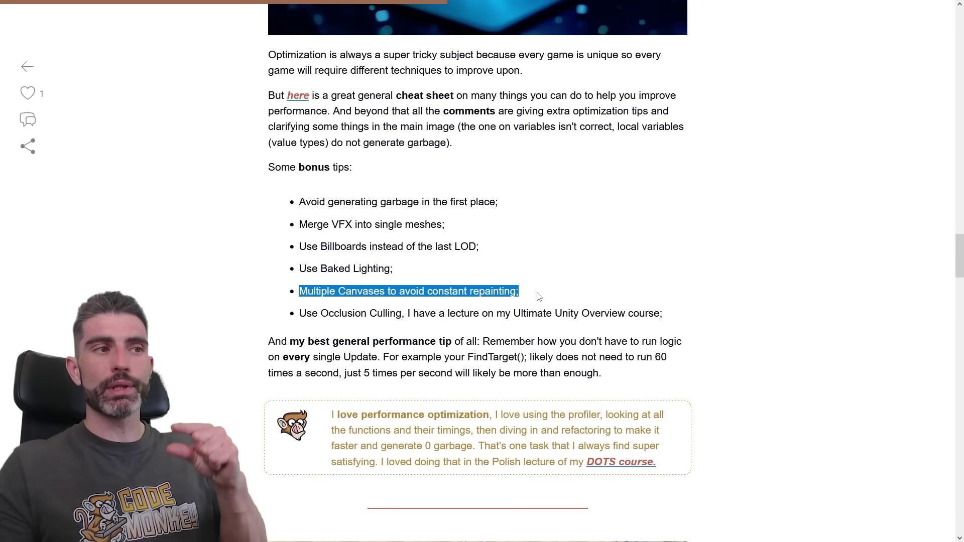
{"action": "left_click_drag", "start_coordinate": [312, 314], "coordinate": [398, 312]}
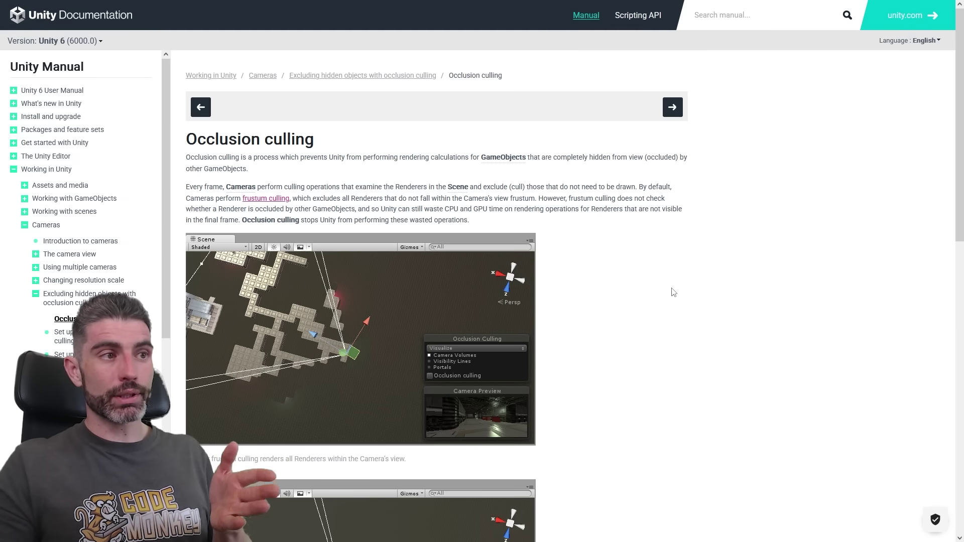
{"action": "scroll", "coordinate": [360, 227], "scroll_direction": "down", "scroll_amount": 3}
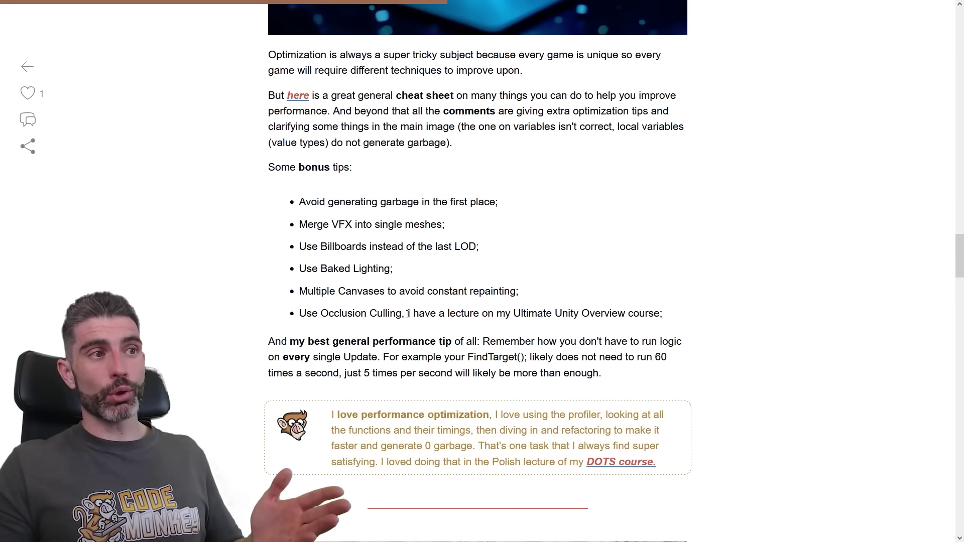
{"action": "left_click_drag", "start_coordinate": [407, 315], "coordinate": [679, 323]}
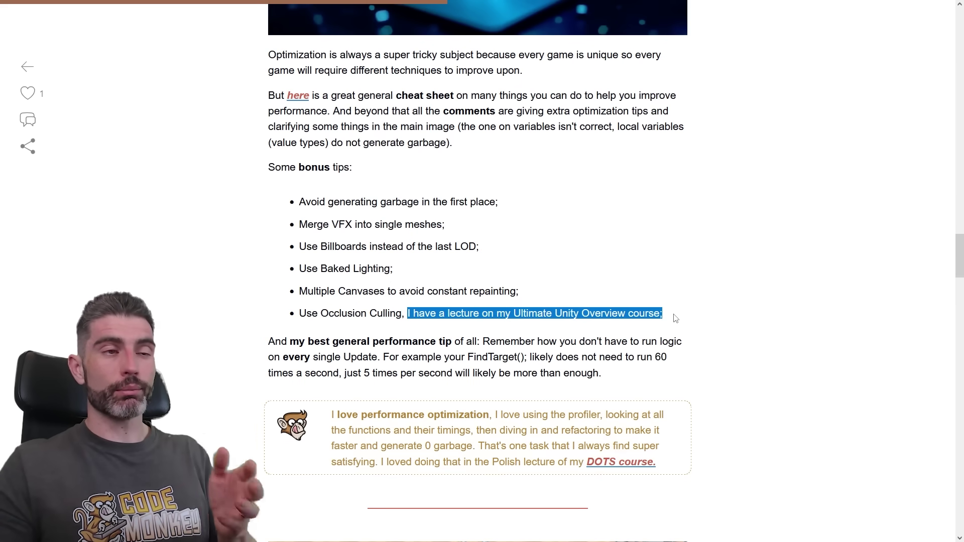
{"action": "left_click", "coordinate": [676, 319]}
Read the newsletter's best general performance tip about not running logic such as FindTarget() on every single Update.
{"action": "scroll", "coordinate": [676, 319], "scroll_direction": "down", "scroll_amount": 3}
{"action": "left_click_drag", "start_coordinate": [268, 197], "coordinate": [439, 197]}
{"action": "left_click_drag", "start_coordinate": [372, 208], "coordinate": [593, 229]}
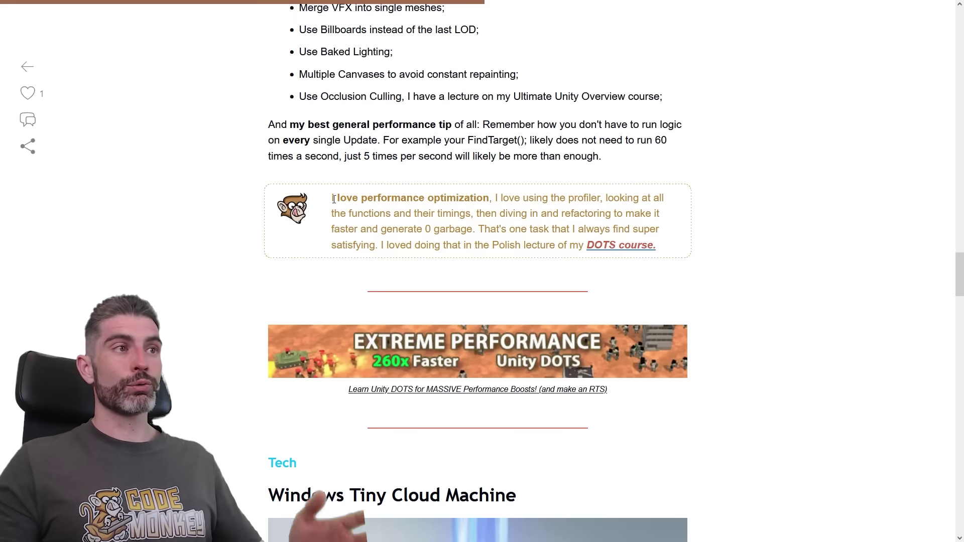
Read the newsletter's note on loving performance optimization, look through the Learn Unity DOTS course page, and revisit the optimization cheat sheet section.
{"action": "left_click_drag", "start_coordinate": [334, 199], "coordinate": [601, 208]}
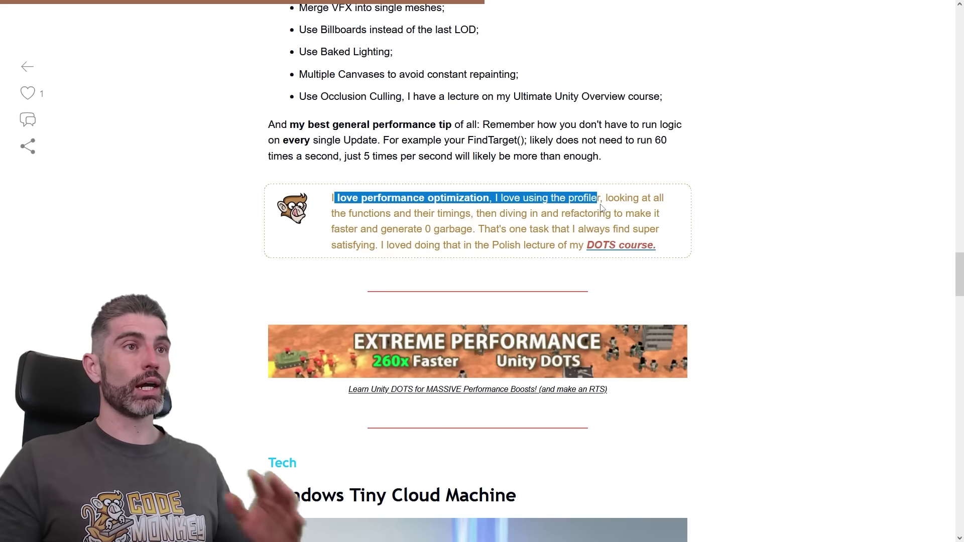
{"action": "left_click_drag", "start_coordinate": [657, 199], "coordinate": [448, 217]}
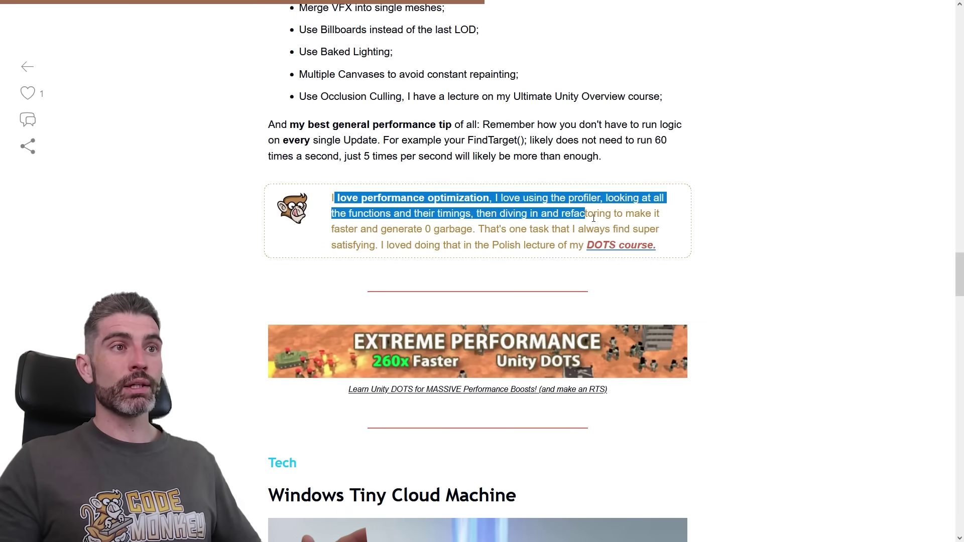
{"action": "left_click_drag", "start_coordinate": [594, 218], "coordinate": [691, 253]}
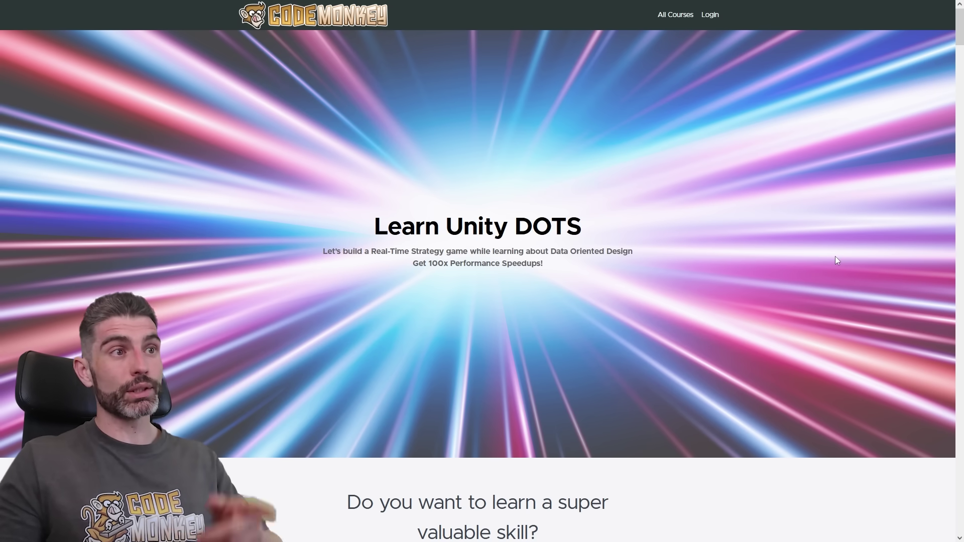
{"action": "scroll", "coordinate": [825, 254], "scroll_direction": "down", "scroll_amount": 9}
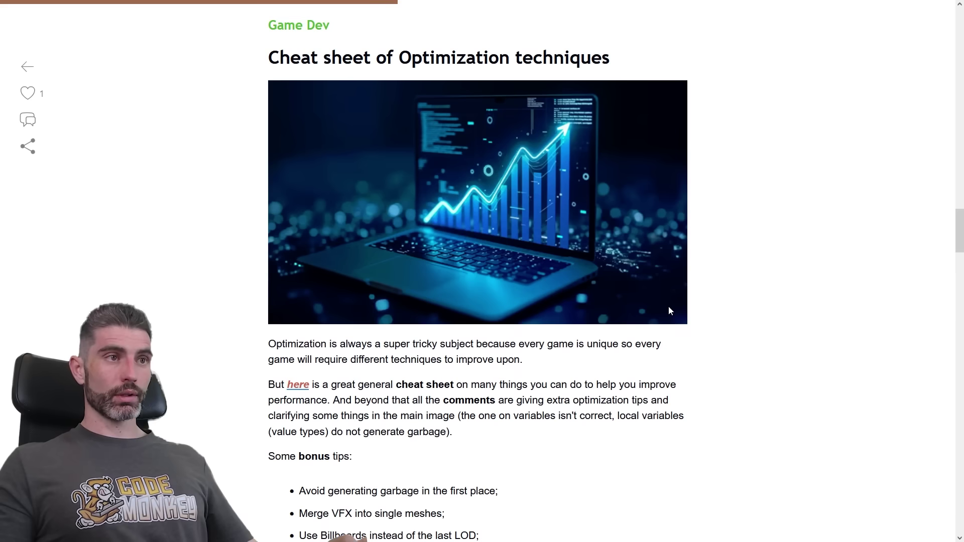
{"action": "left_click_drag", "start_coordinate": [269, 57], "coordinate": [653, 55]}
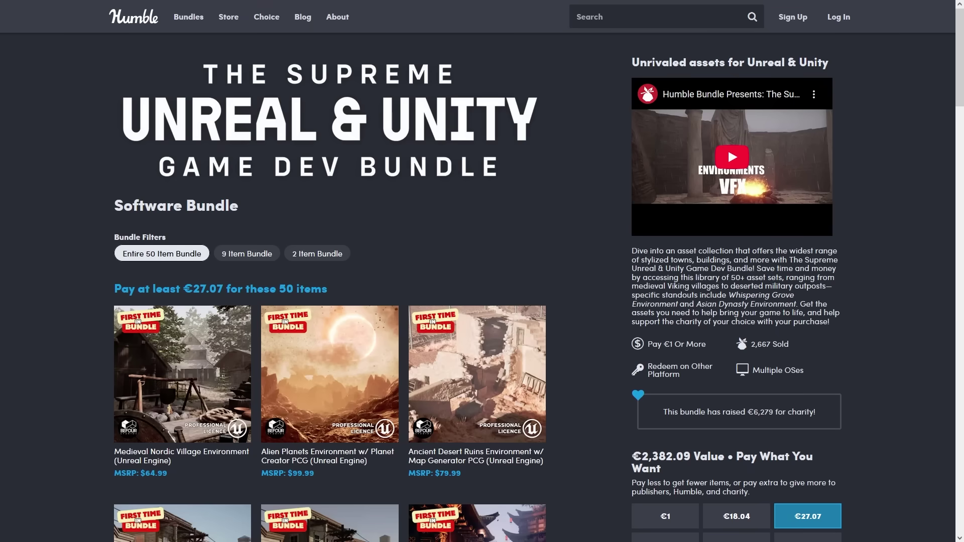
Browse Humble's Supreme Unreal & Unity Game Dev Bundle page, examining the included asset packs, the bundle value and the €27.07 price tier.
{"action": "scroll", "coordinate": [893, 294], "scroll_direction": "down", "scroll_amount": 9}
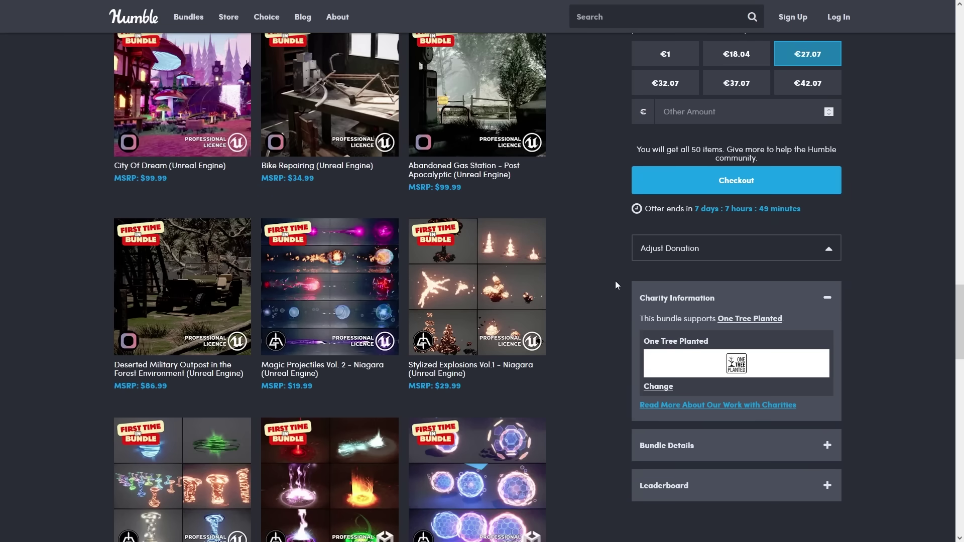
{"action": "scroll", "coordinate": [615, 286], "scroll_direction": "down", "scroll_amount": 8}
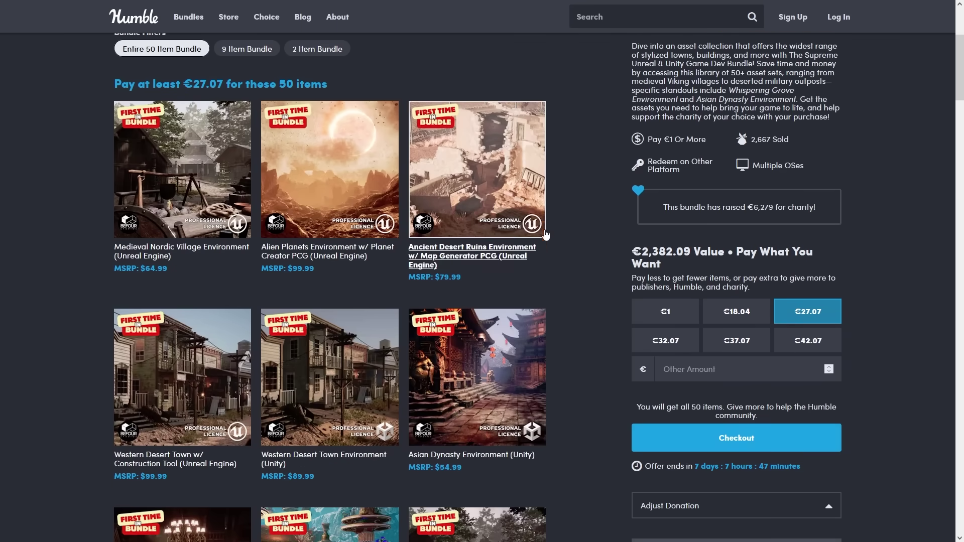
{"action": "scroll", "coordinate": [595, 233], "scroll_direction": "down", "scroll_amount": 7}
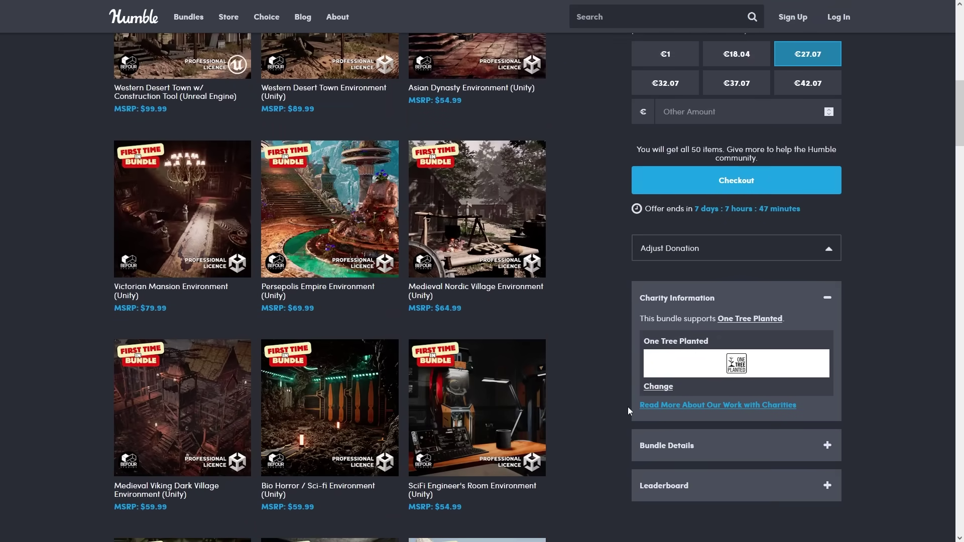
{"action": "scroll", "coordinate": [616, 391], "scroll_direction": "up", "scroll_amount": 11}
{"action": "scroll", "coordinate": [615, 395], "scroll_direction": "up", "scroll_amount": 3}
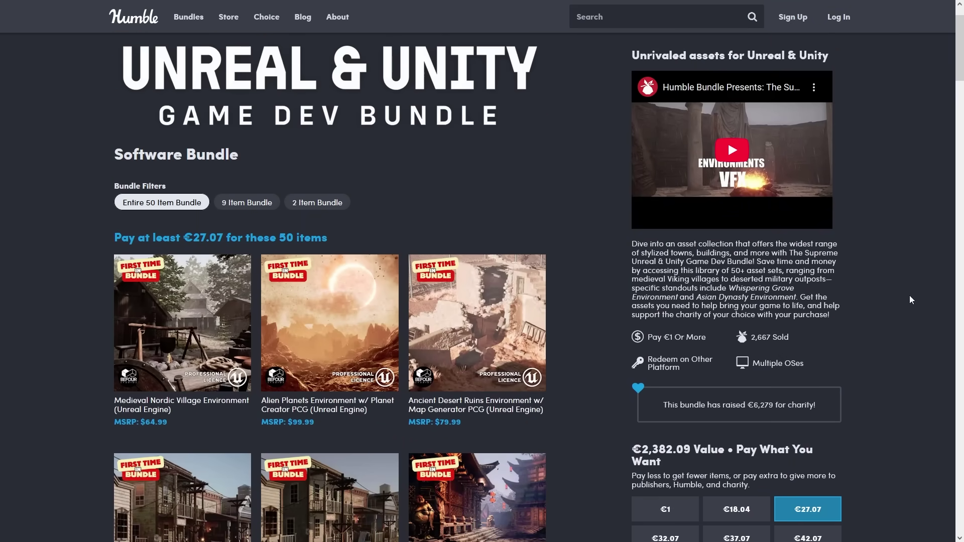
{"action": "scroll", "coordinate": [858, 225], "scroll_direction": "down", "scroll_amount": 5}
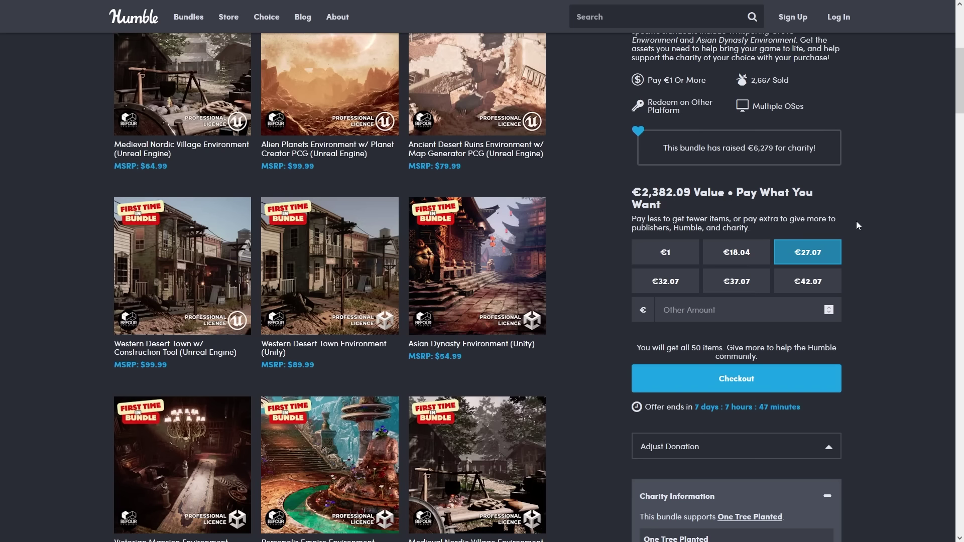
{"action": "left_click_drag", "start_coordinate": [632, 192], "coordinate": [708, 192]}
{"action": "left_click", "coordinate": [802, 247]}
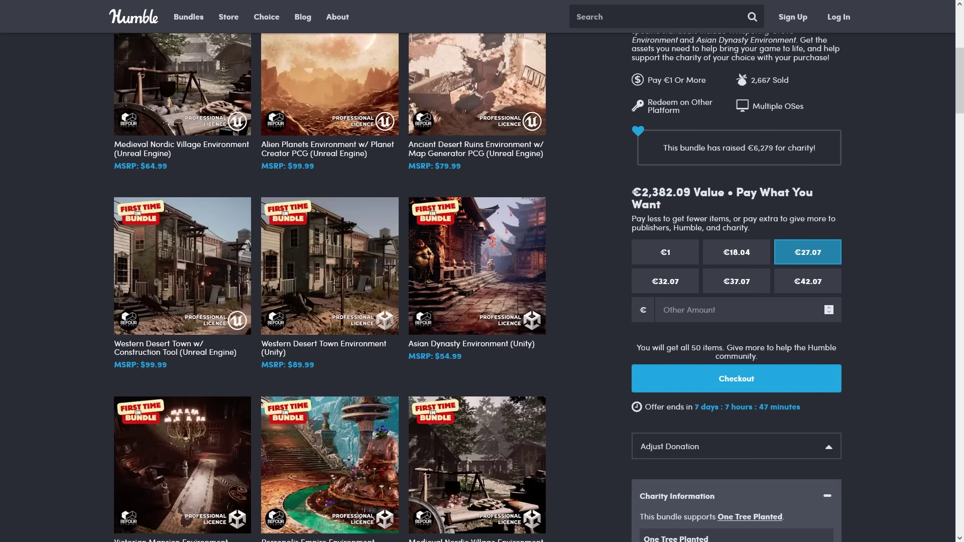